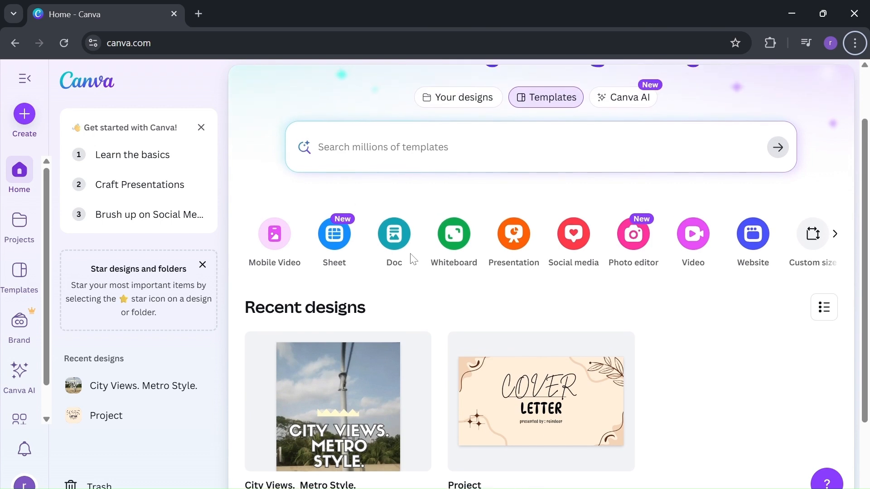
scroll(414, 259, "down", 3)
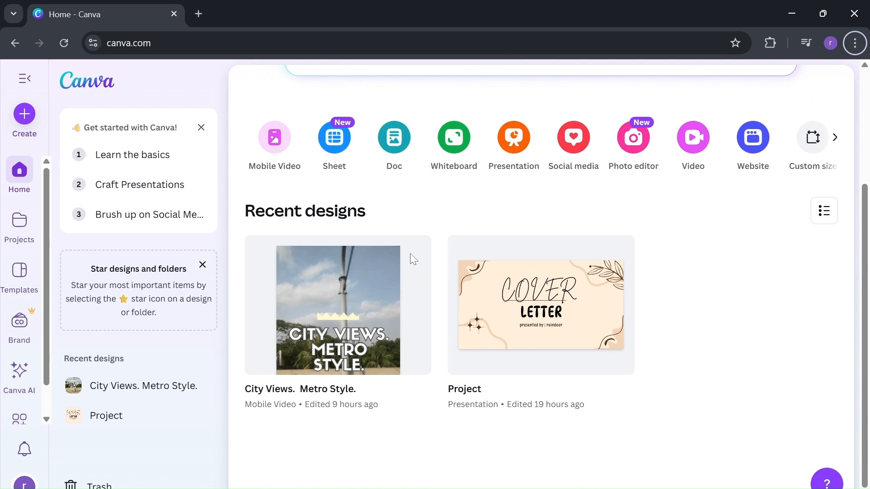
scroll(414, 260, "down", 1)
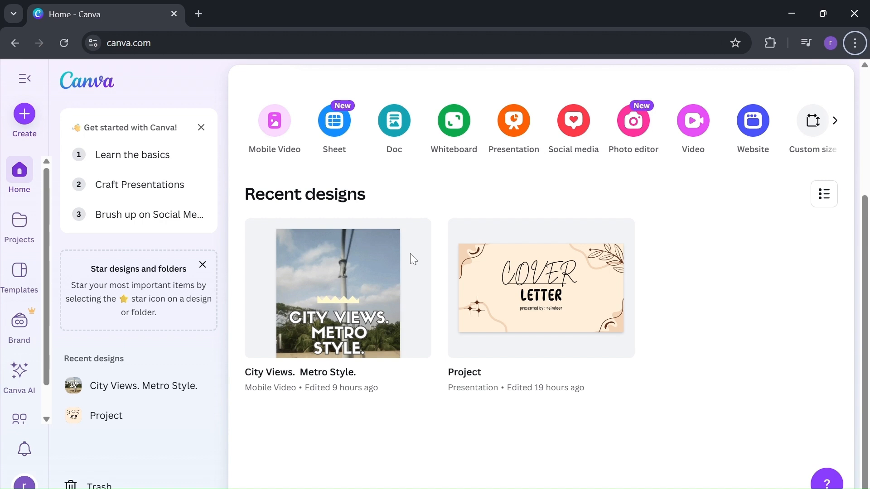
scroll(413, 259, "up", 3)
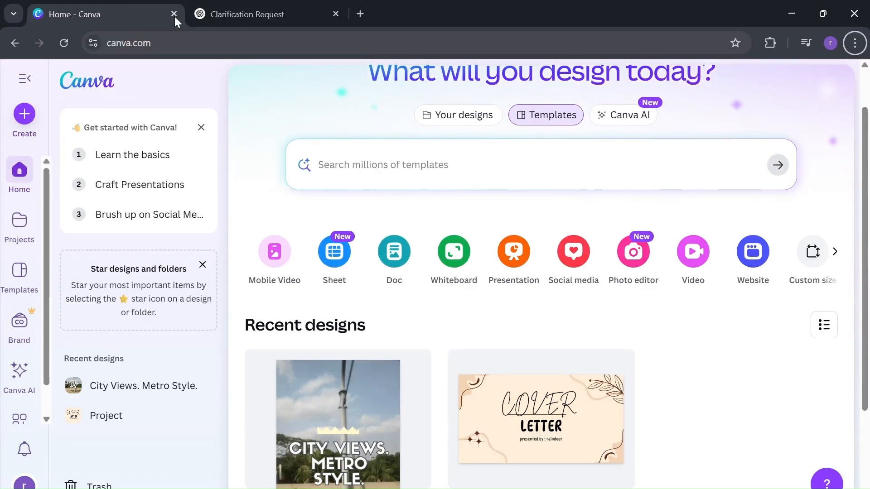
Switch to the open ChatGPT conversation and ask "what make a good news letter"
left_click(290, 6)
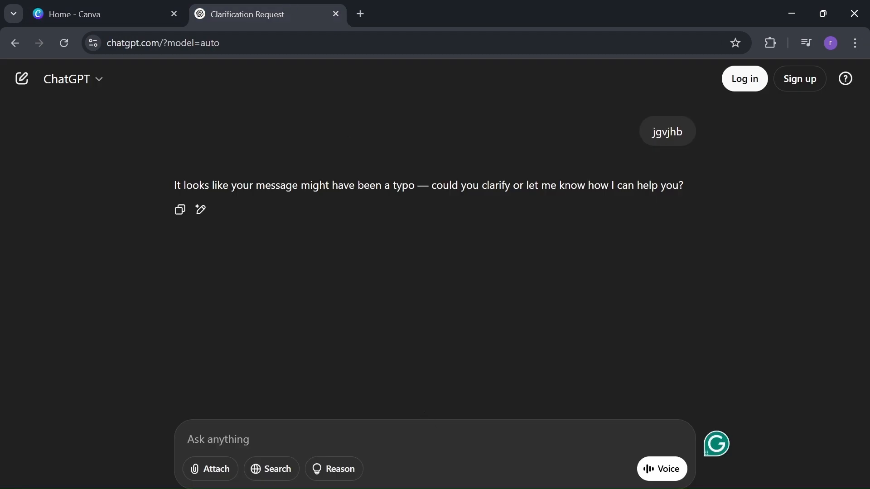
type("what make ")
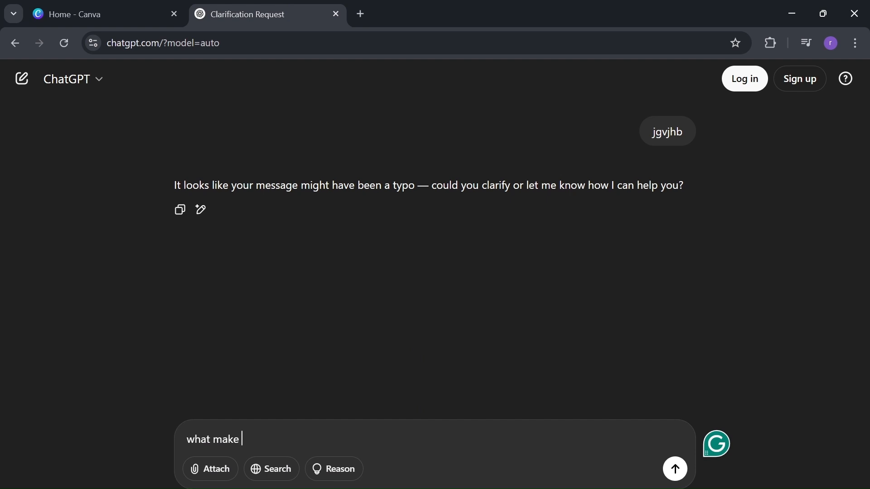
type("a good ne")
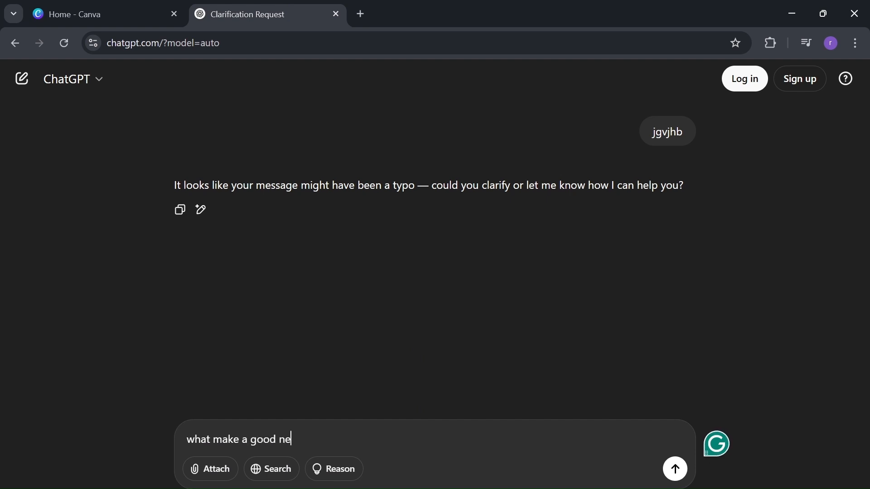
type("ws letter")
key("Return")
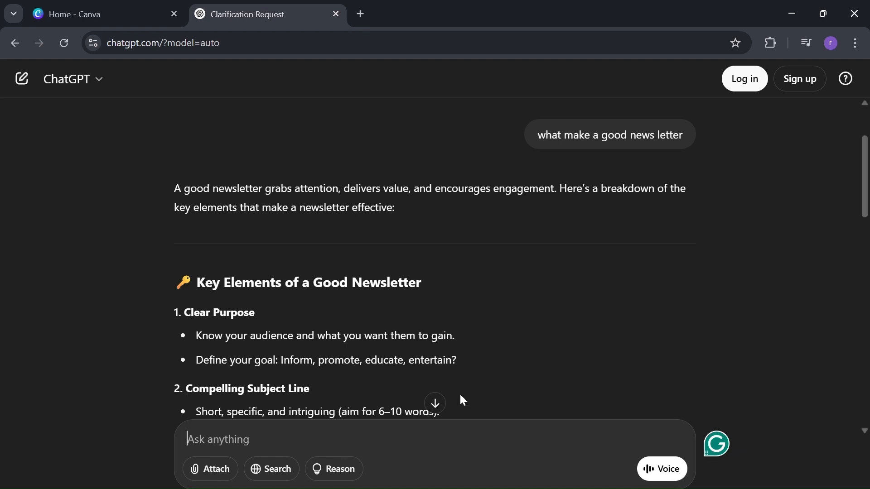
Read through ChatGPT's answer on the key elements of a good newsletter, from purpose to analytics and feedback
scroll(491, 390, "down", 2)
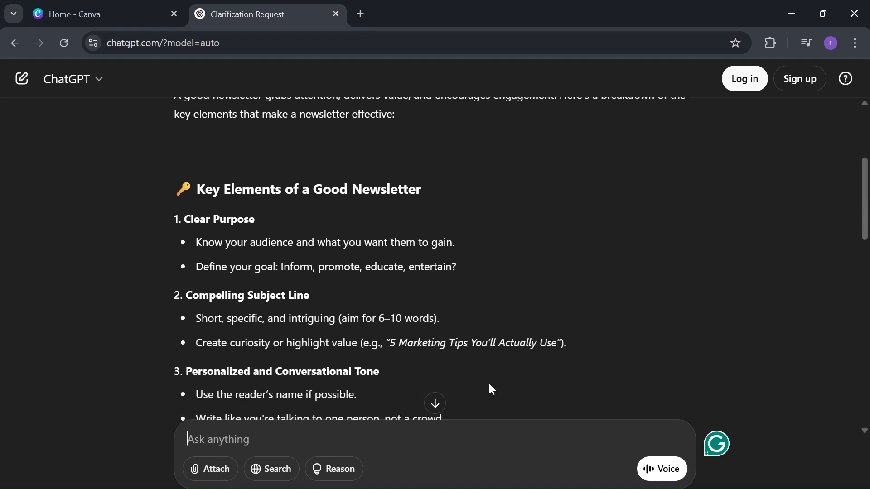
scroll(492, 390, "down", 1)
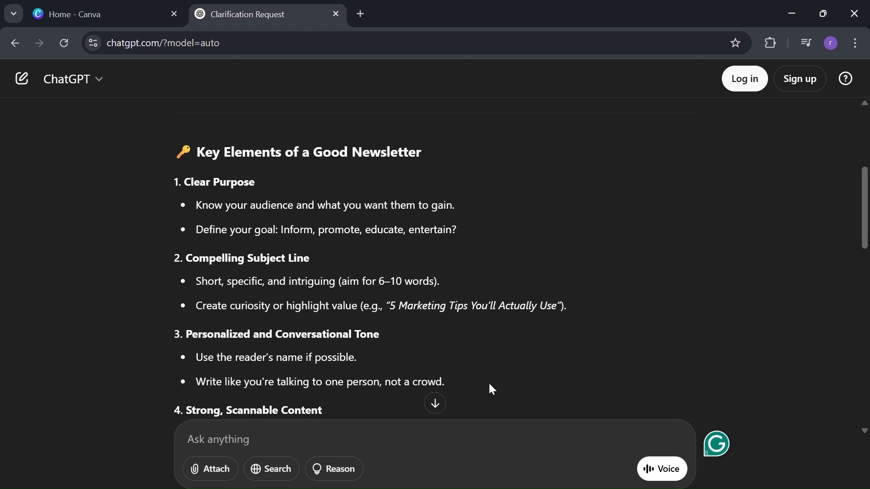
scroll(492, 389, "down", 2)
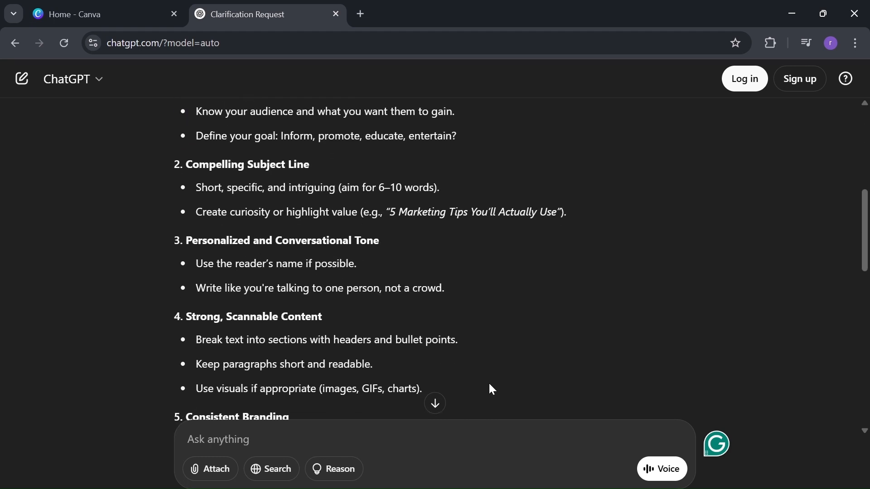
scroll(492, 390, "down", 1)
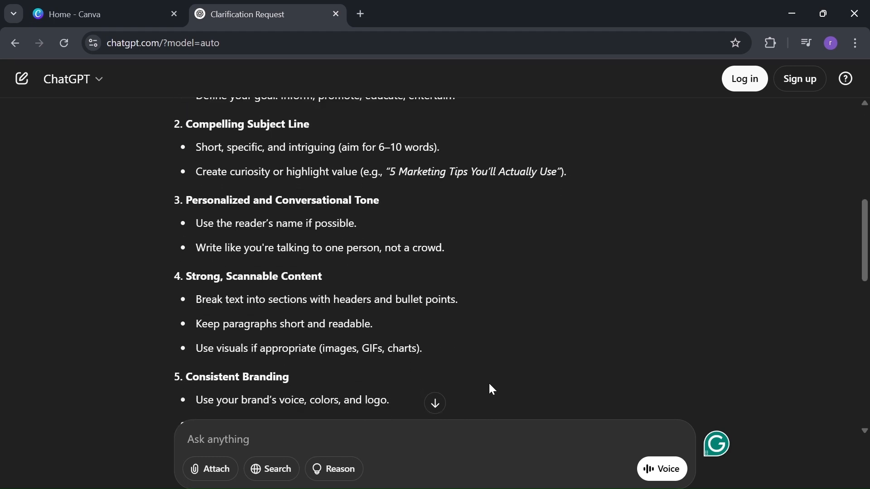
scroll(492, 390, "down", 2)
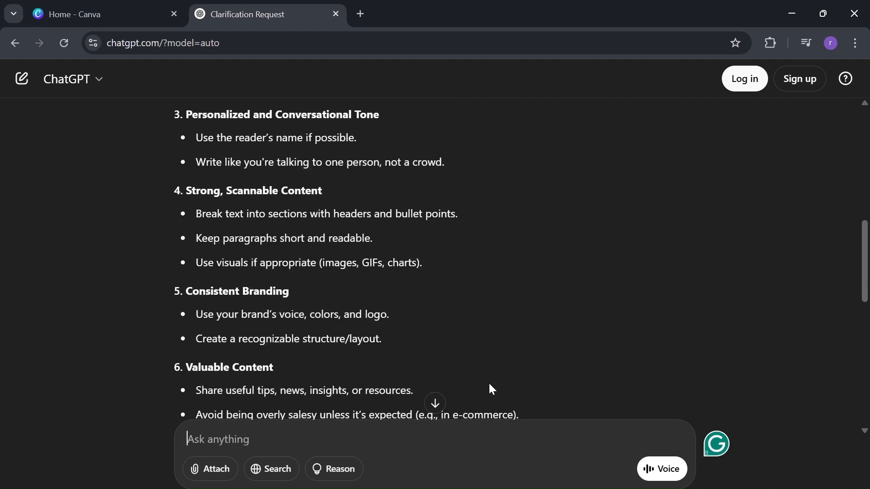
scroll(490, 385, "down", 2)
scroll(489, 384, "down", 1)
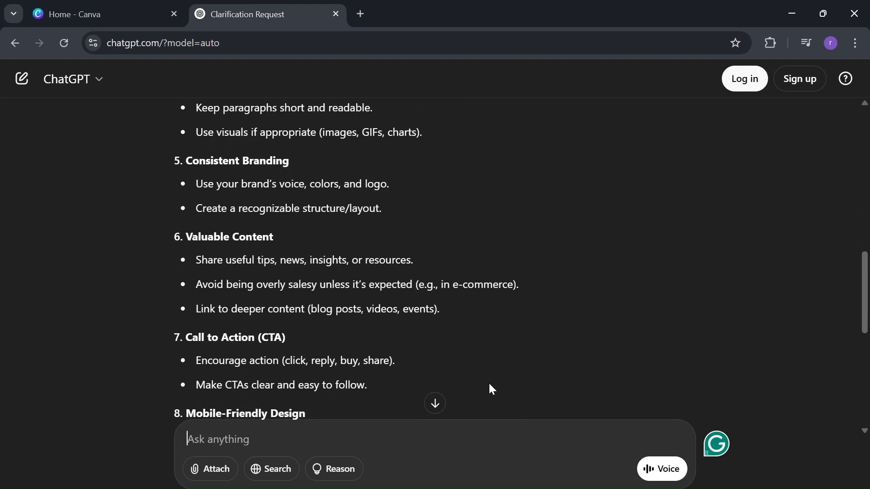
scroll(489, 385, "down", 1)
scroll(490, 385, "down", 1)
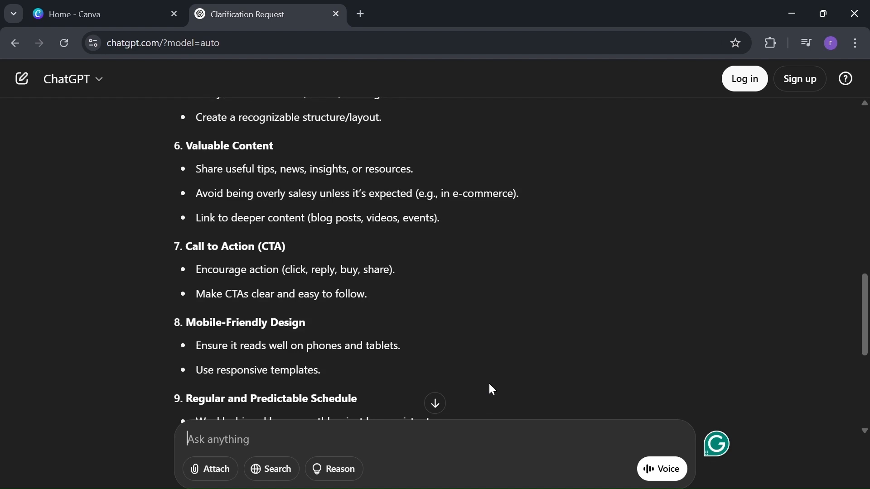
scroll(489, 385, "down", 1)
scroll(490, 385, "down", 1)
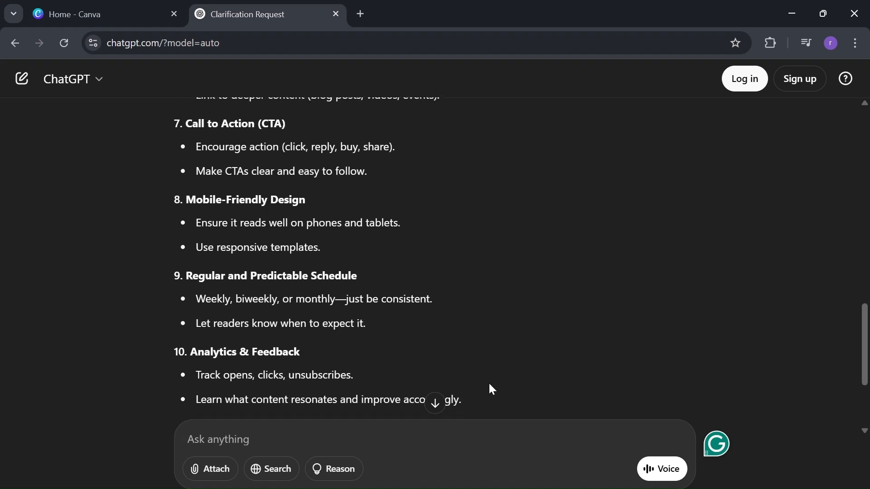
scroll(492, 389, "down", 1)
scroll(492, 389, "down", 1)
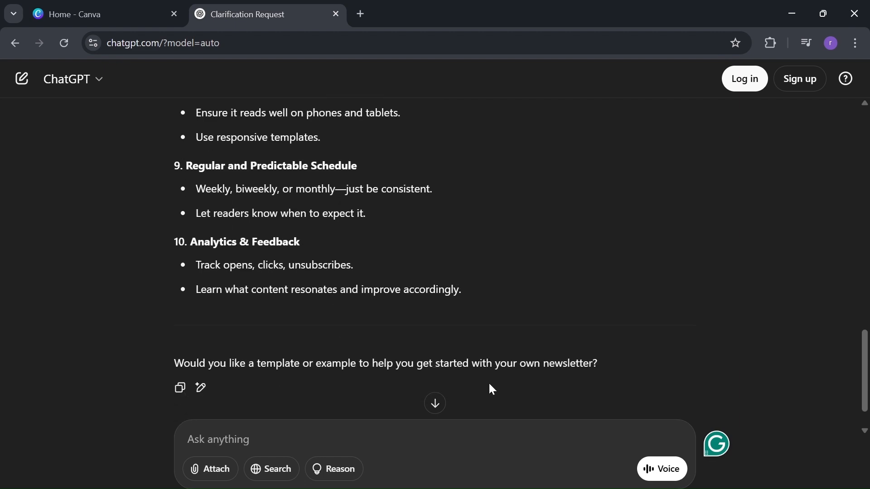
scroll(490, 384, "up", 5)
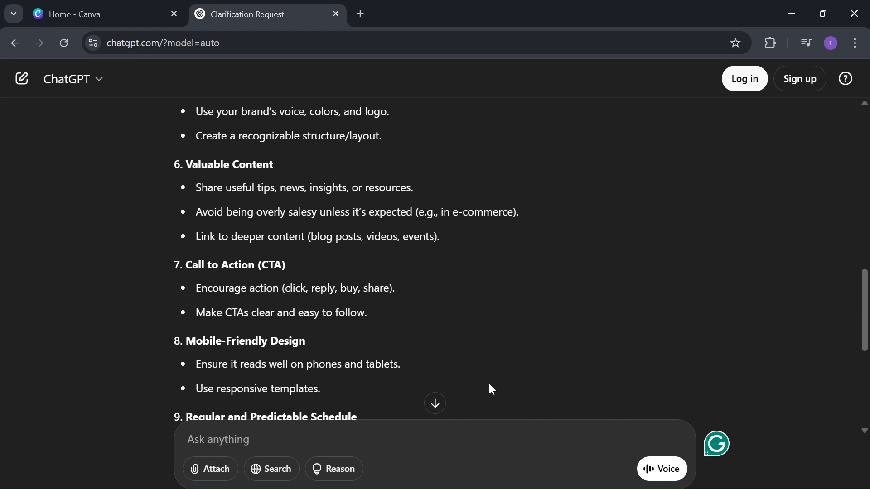
key("alt")
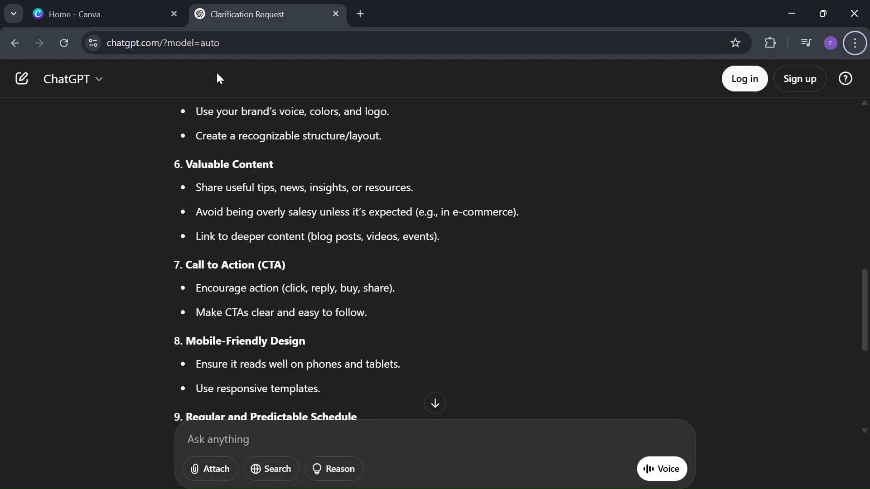
Switch back to Canva and search its templates for "newsletter"
left_click(125, 5)
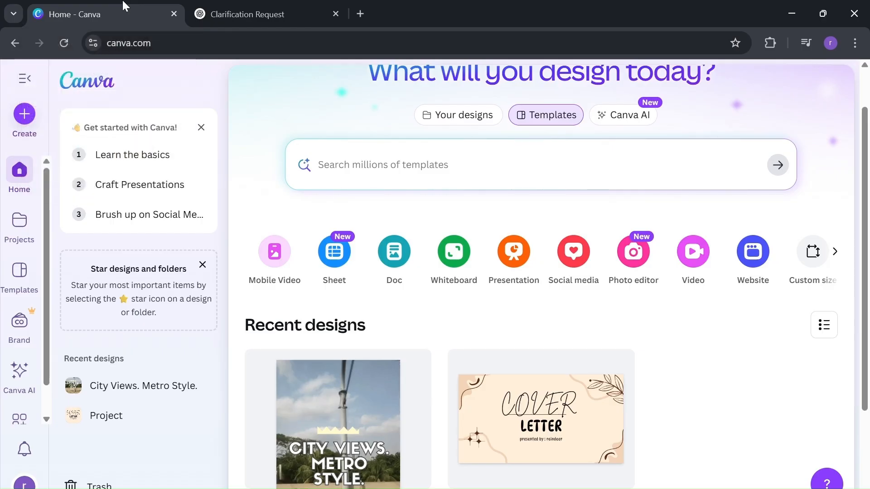
left_click(383, 184)
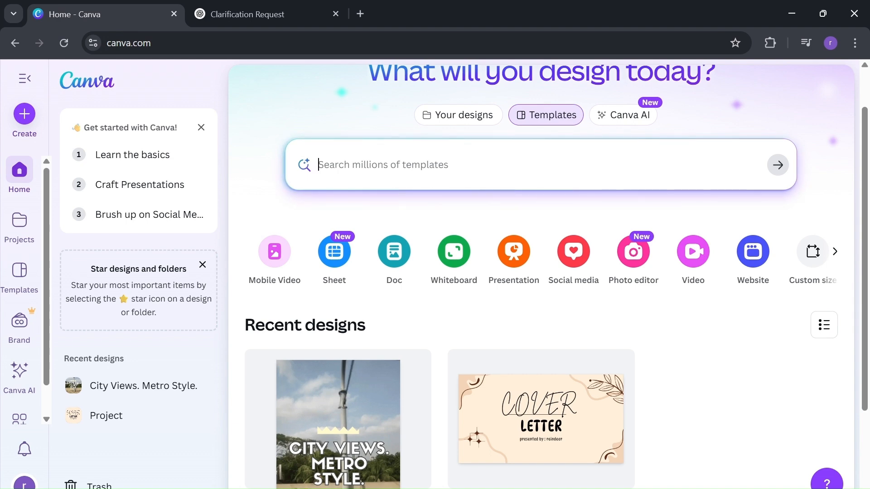
type("newsl")
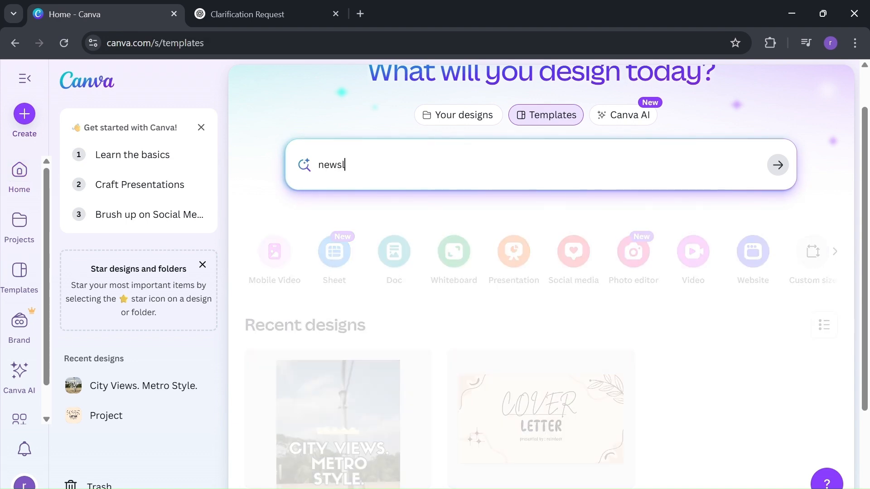
type("etter")
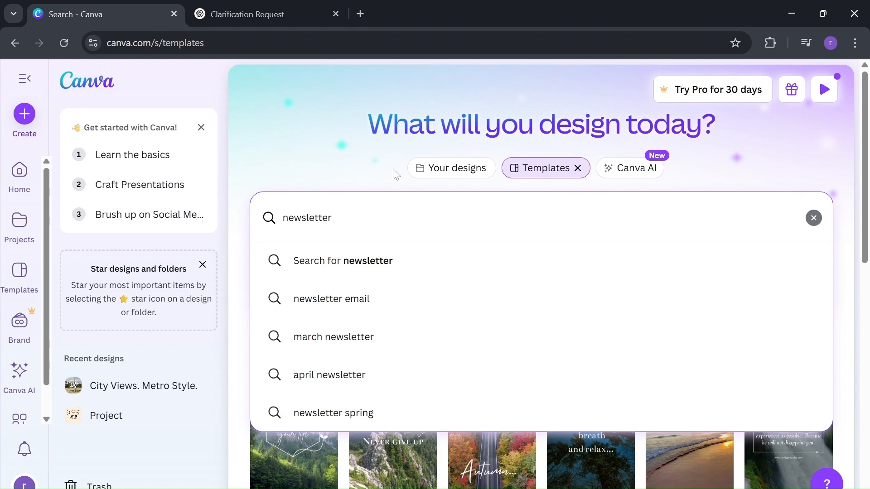
key("Return")
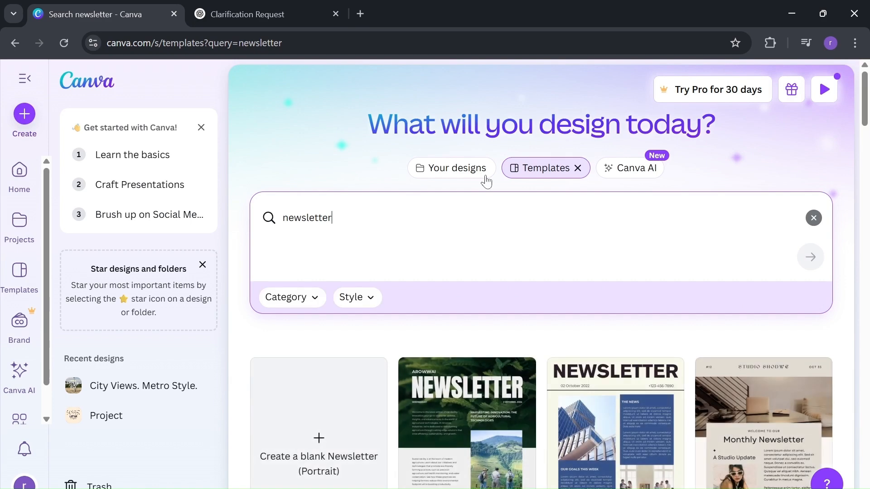
Browse the newsletter template results to compare their layouts, colours and styles
scroll(486, 181, "down", 5)
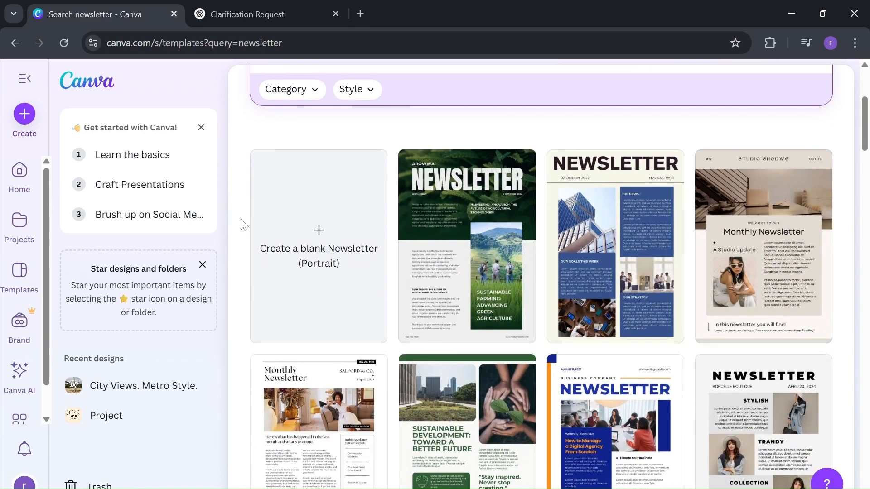
scroll(244, 225, "down", 1)
scroll(244, 225, "down", 4)
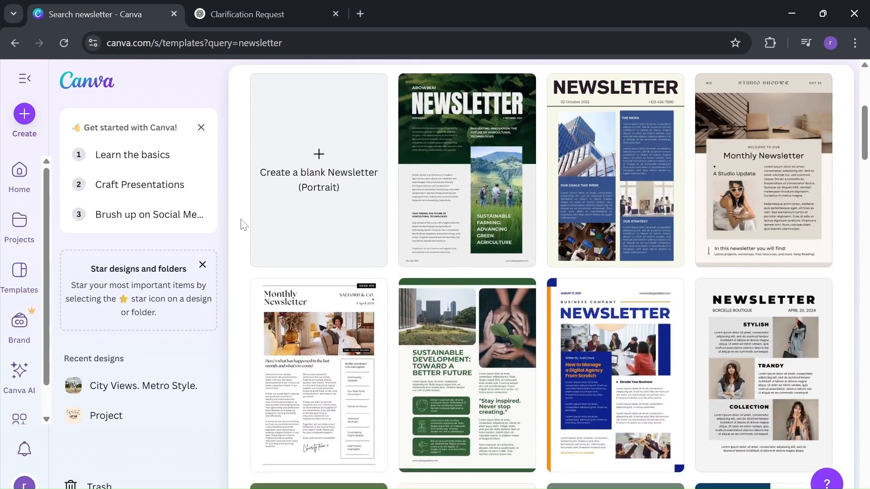
scroll(243, 226, "down", 2)
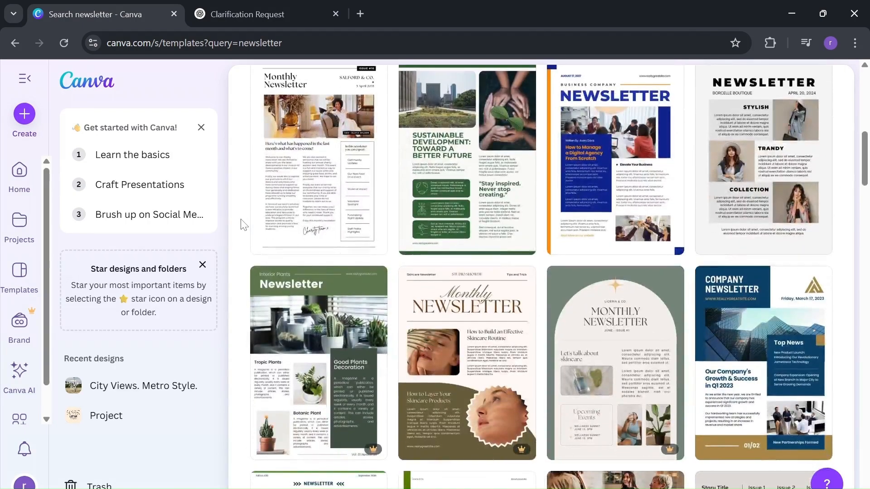
scroll(243, 226, "down", 2)
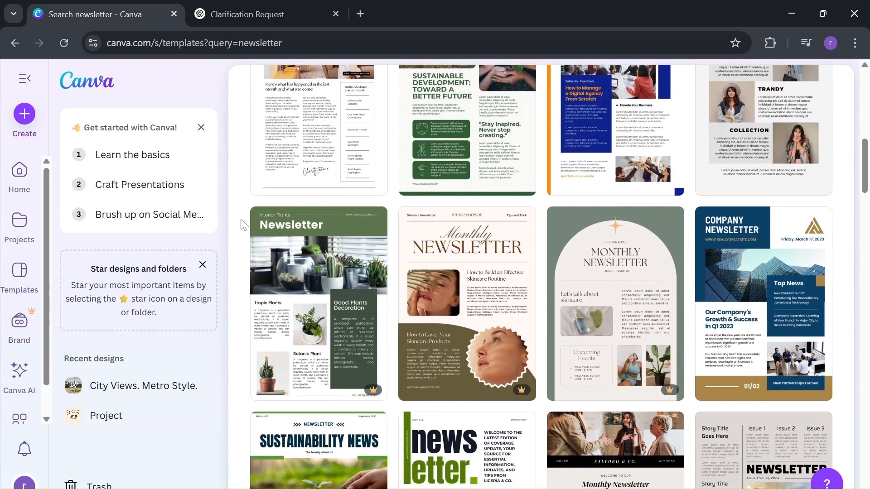
scroll(243, 226, "down", 3)
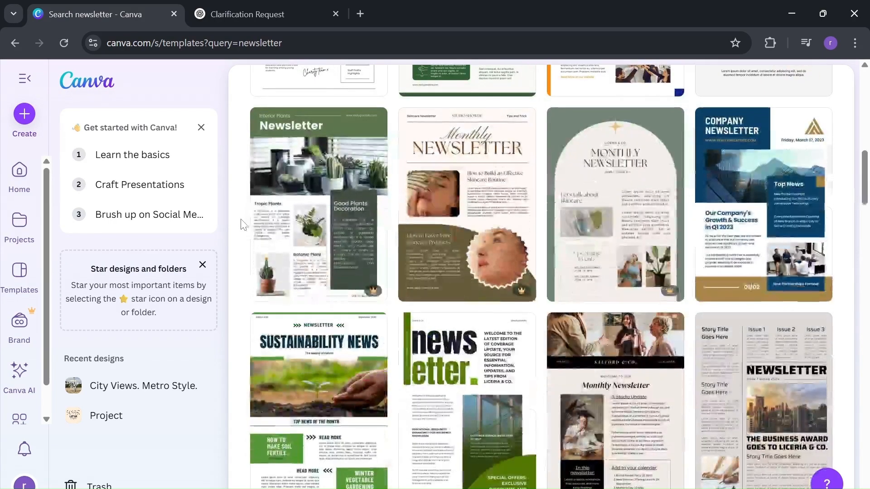
scroll(243, 225, "down", 2)
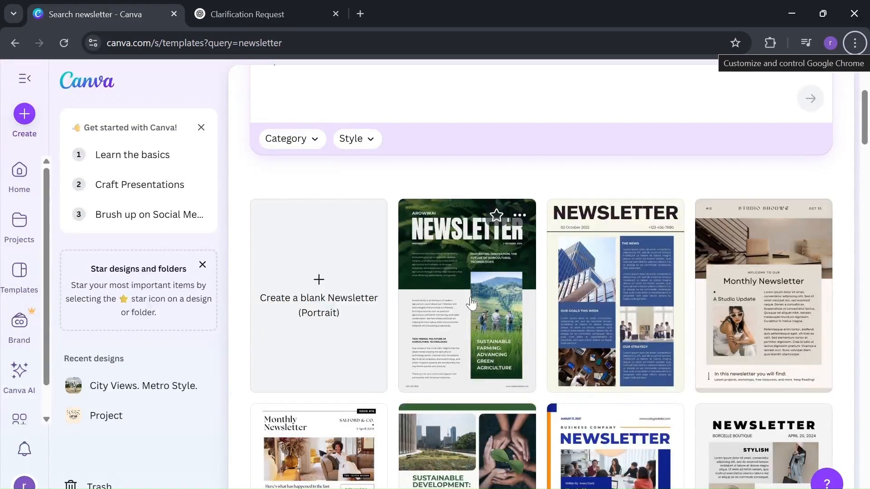
scroll(472, 304, "down", 2)
scroll(471, 304, "down", 2)
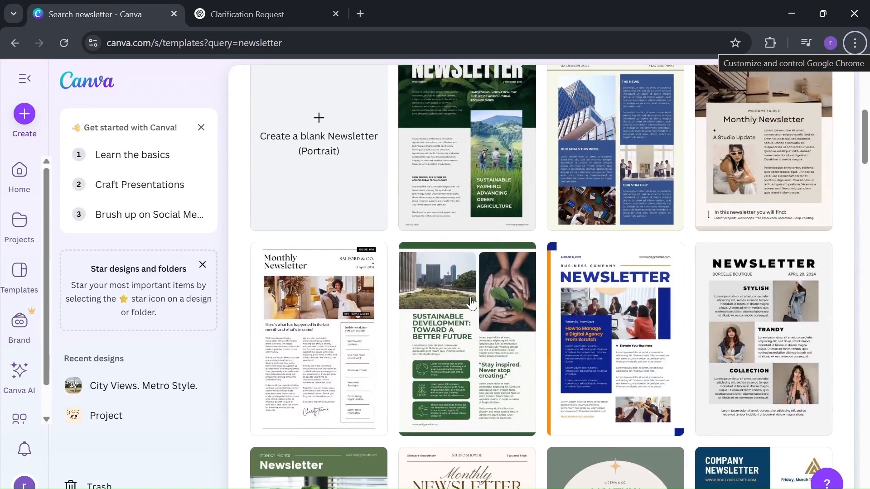
scroll(460, 359, "down", 2)
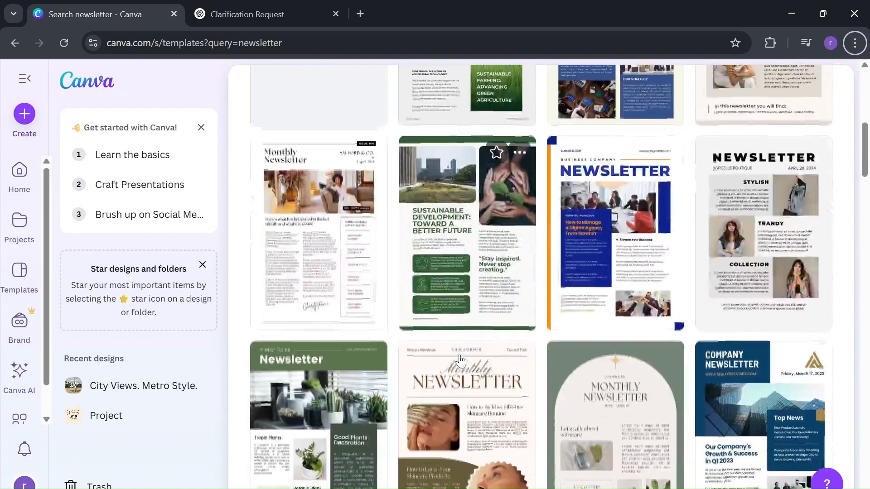
scroll(460, 359, "down", 5)
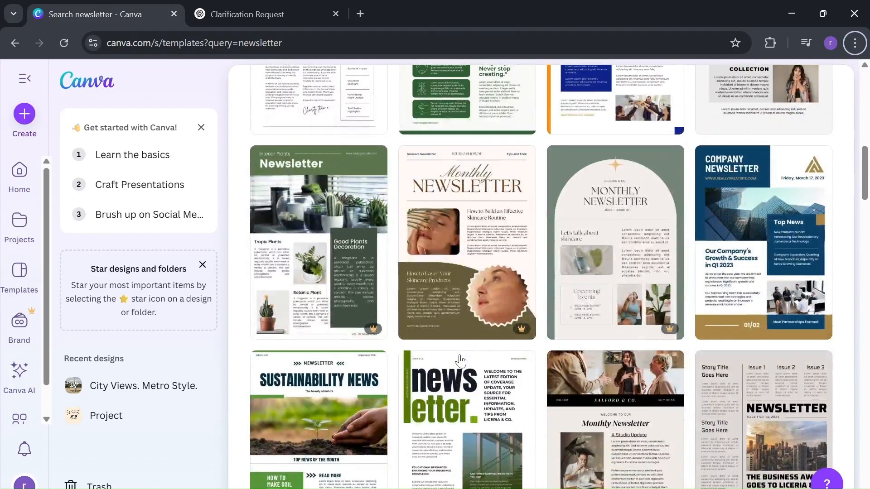
scroll(461, 360, "down", 2)
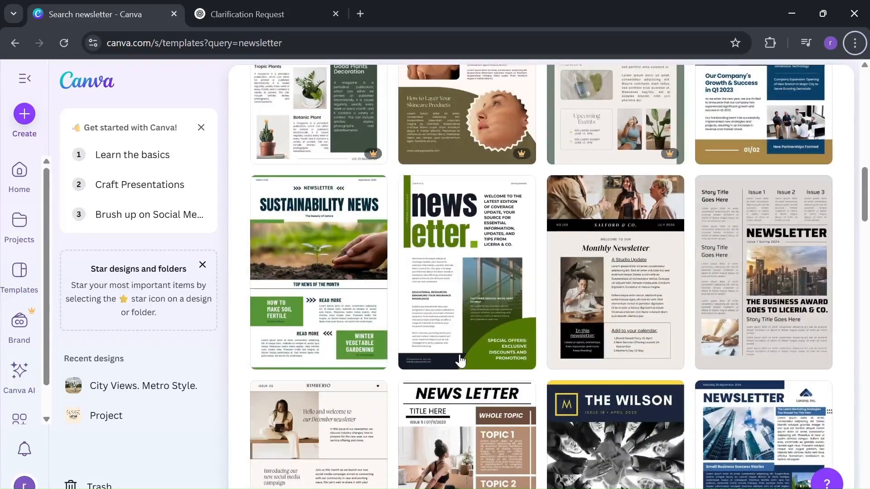
scroll(460, 360, "down", 1)
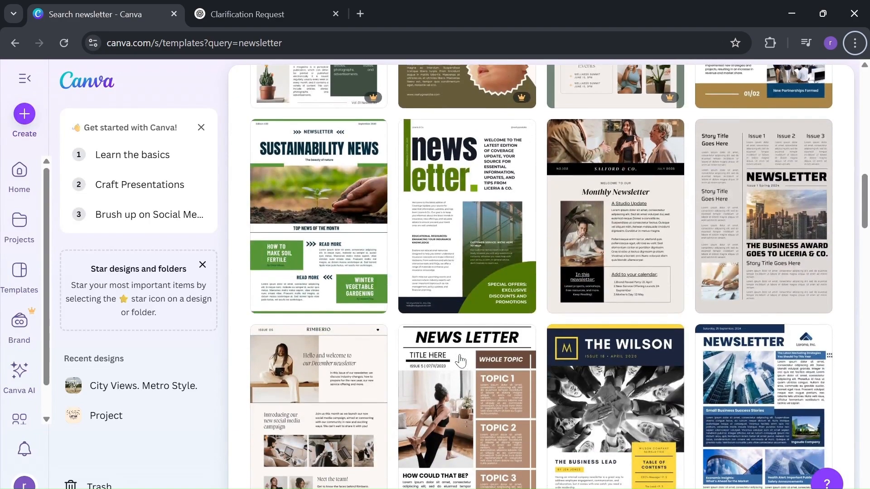
scroll(461, 360, "down", 3)
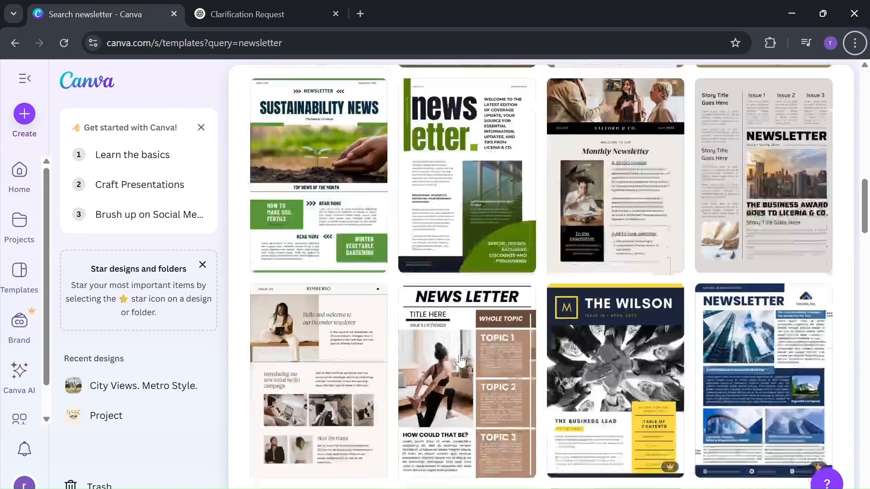
scroll(460, 360, "down", 1)
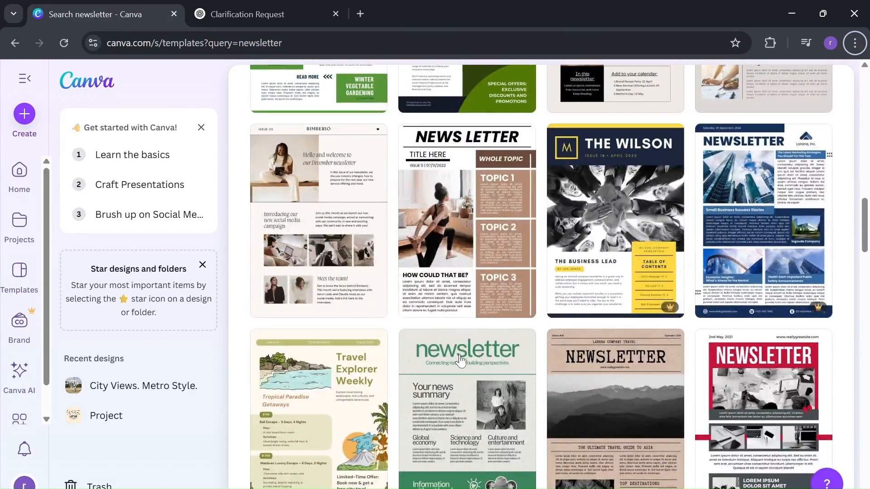
scroll(461, 361, "down", 8)
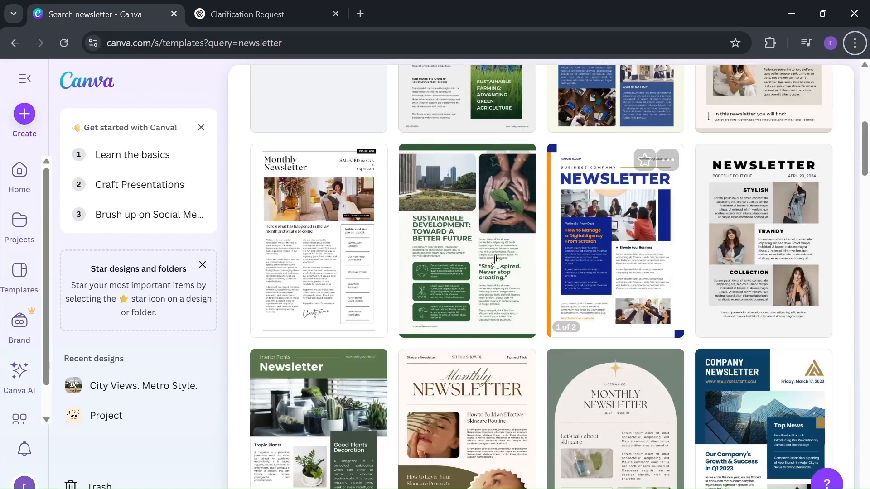
scroll(628, 428, "down", 3)
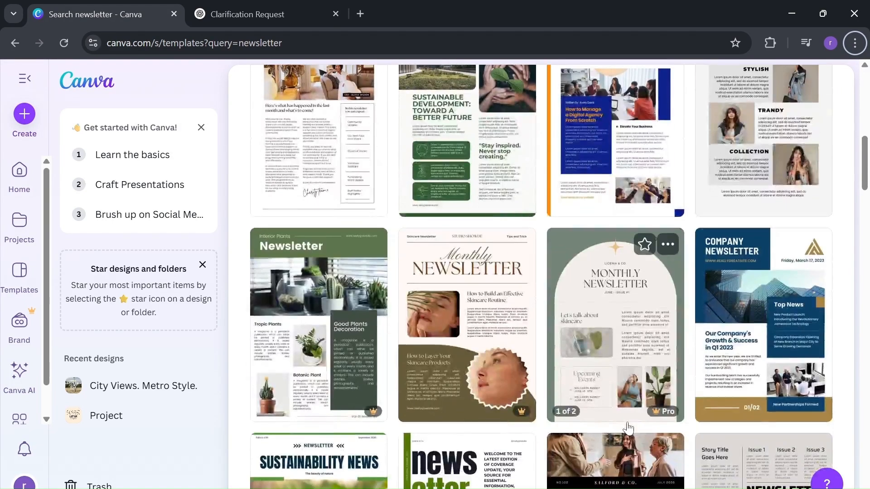
scroll(528, 343, "down", 3)
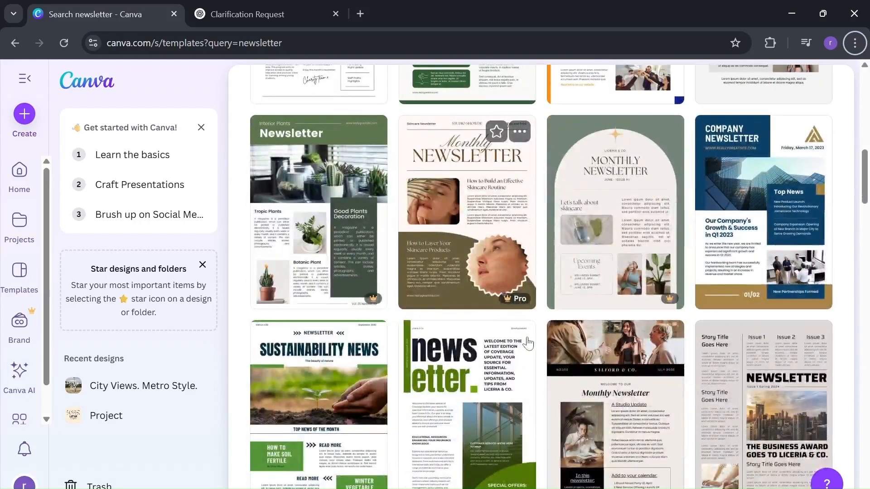
scroll(606, 351, "down", 1)
scroll(606, 350, "down", 1)
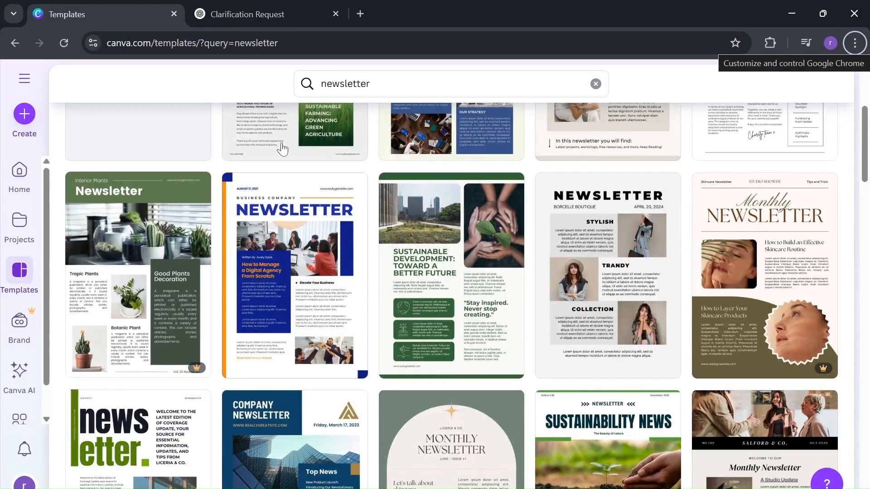
Open all filters for the newsletter templates and look through the Category and Style options
scroll(282, 148, "up", 3)
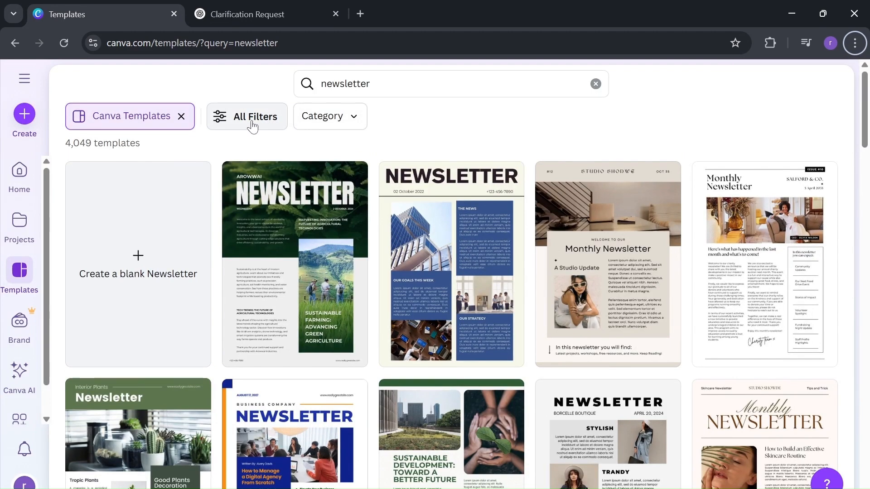
left_click(252, 126)
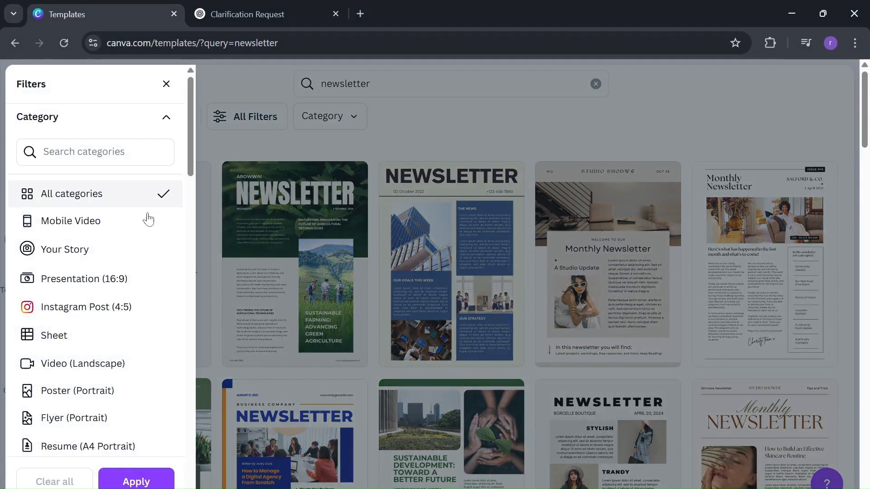
scroll(115, 239, "down", 1)
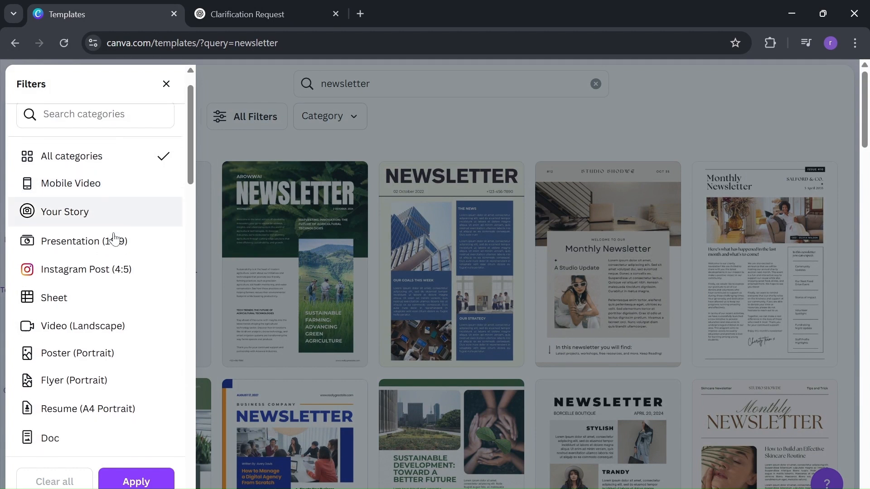
scroll(115, 239, "down", 1)
scroll(115, 239, "up", 1)
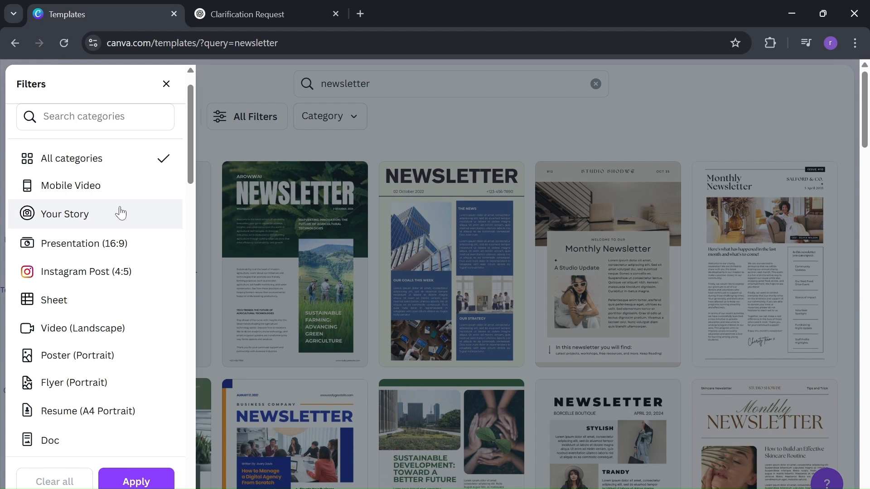
scroll(121, 212, "up", 1)
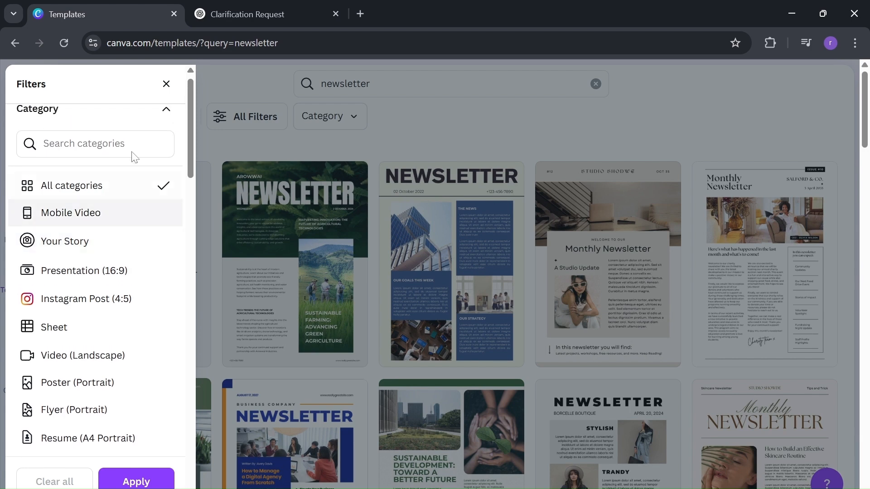
scroll(101, 251, "down", 3)
scroll(101, 253, "down", 9)
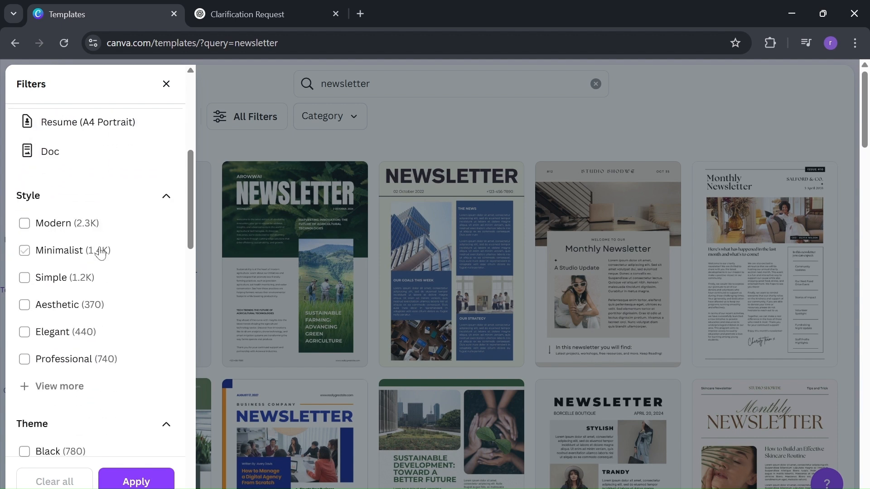
scroll(98, 252, "down", 1)
left_click(56, 213)
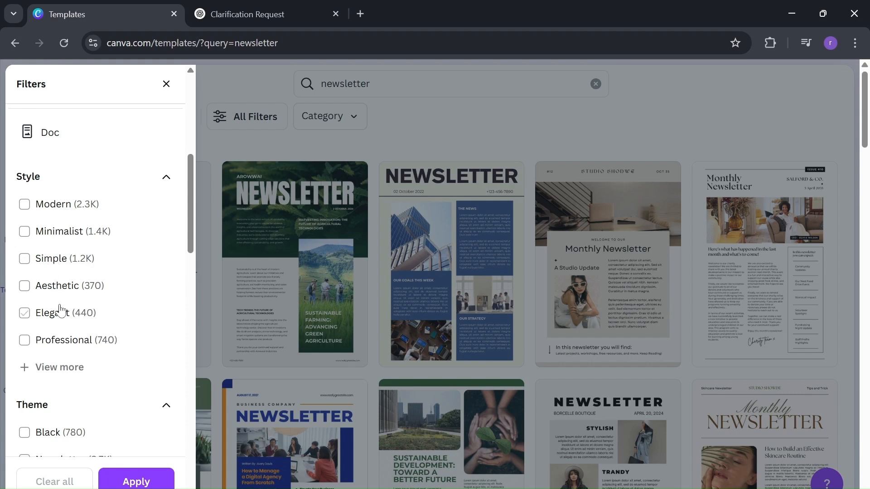
Look through the remaining template filters: Theme, Language, Feature, Grade, Subject, Topic and Color
scroll(59, 320, "down", 3)
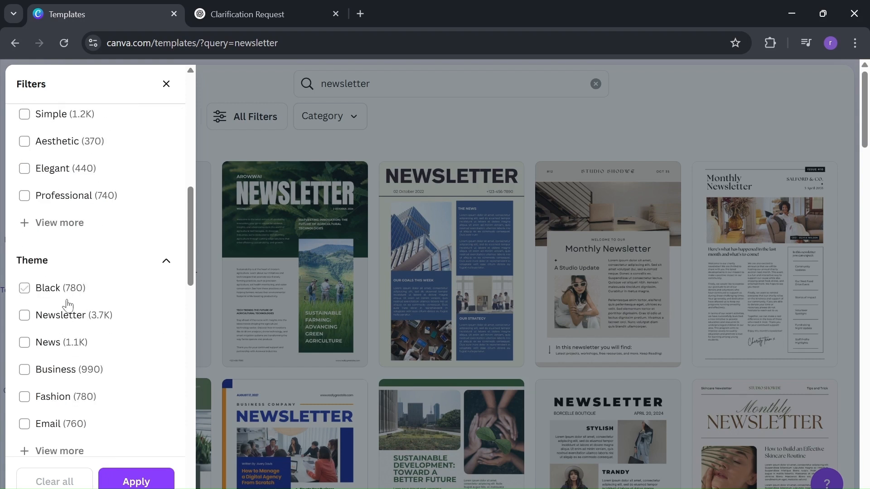
scroll(67, 305, "down", 2)
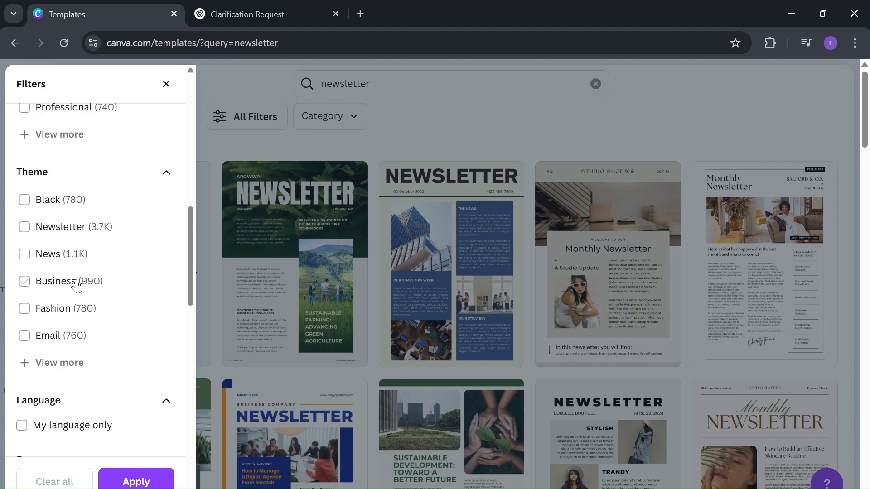
scroll(68, 295, "down", 2)
scroll(65, 299, "down", 1)
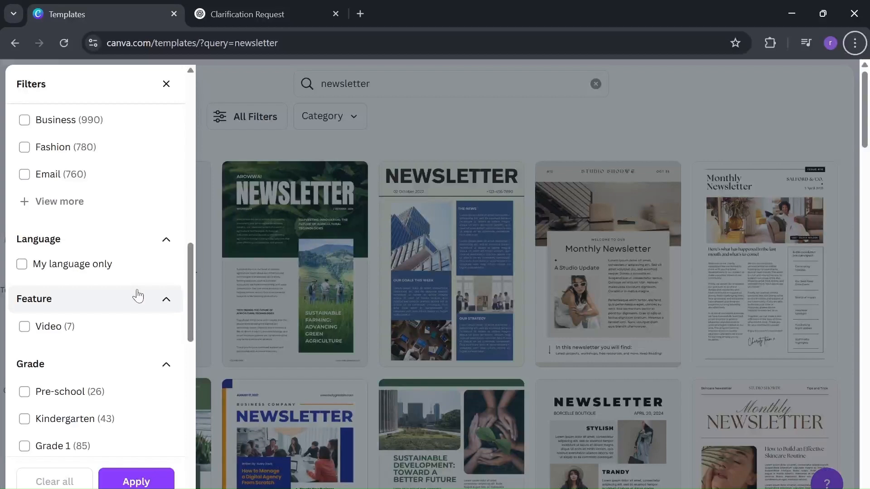
scroll(75, 307, "down", 2)
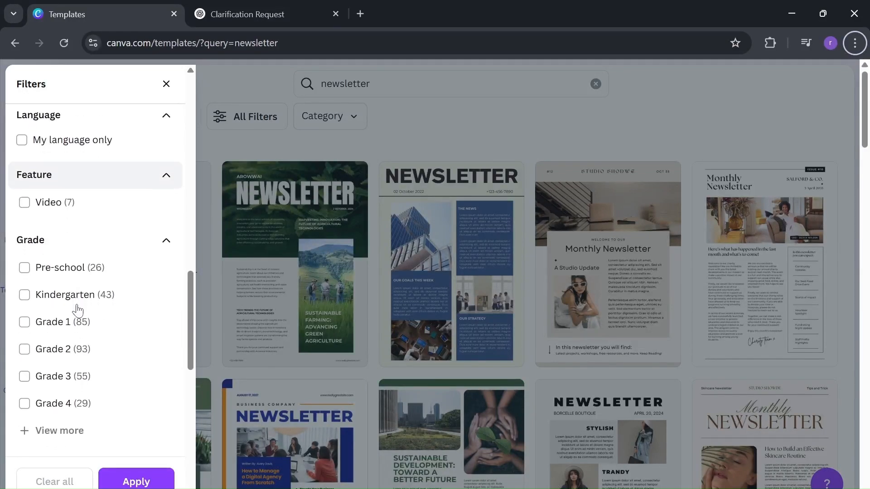
scroll(76, 306, "down", 1)
scroll(93, 270, "down", 1)
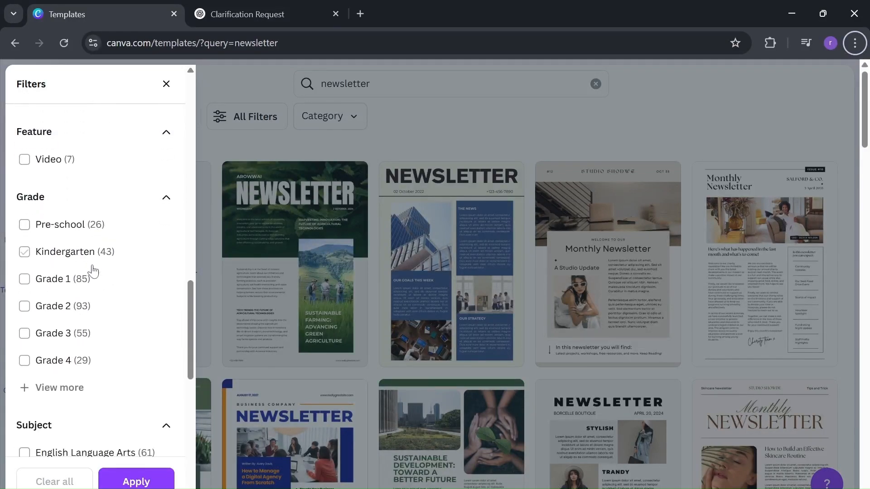
scroll(93, 271, "down", 4)
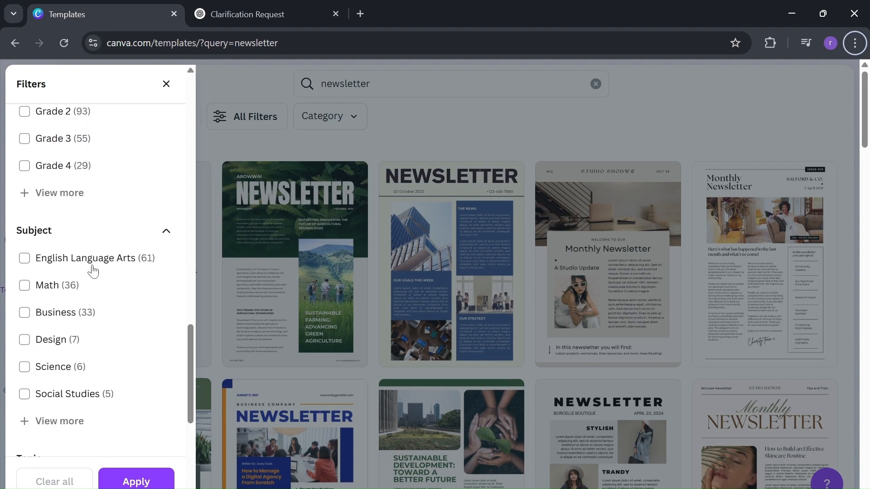
scroll(92, 270, "down", 1)
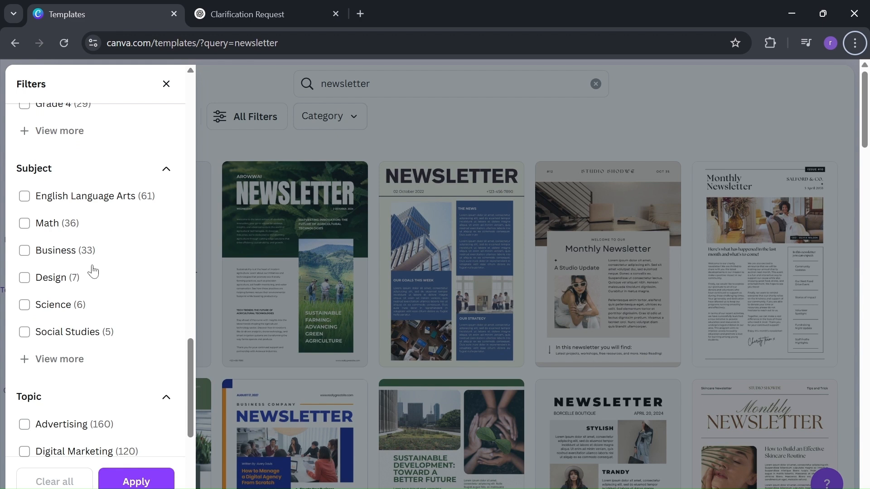
scroll(93, 271, "down", 2)
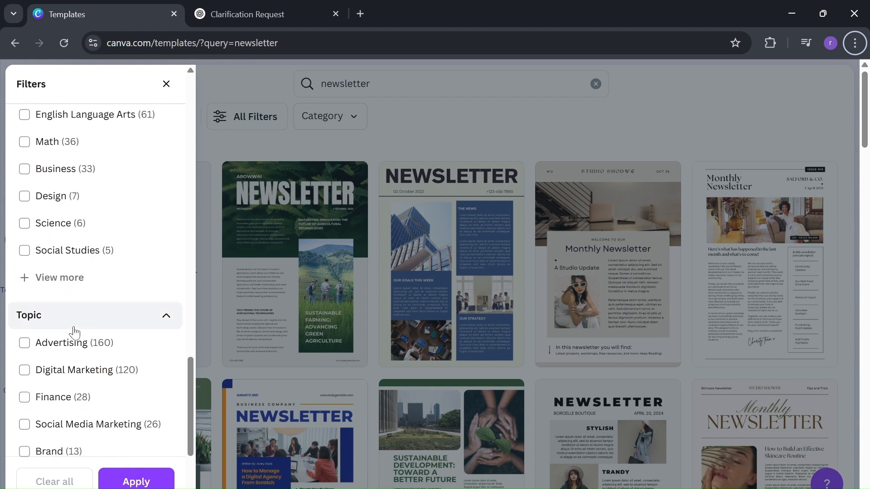
scroll(74, 334, "down", 1)
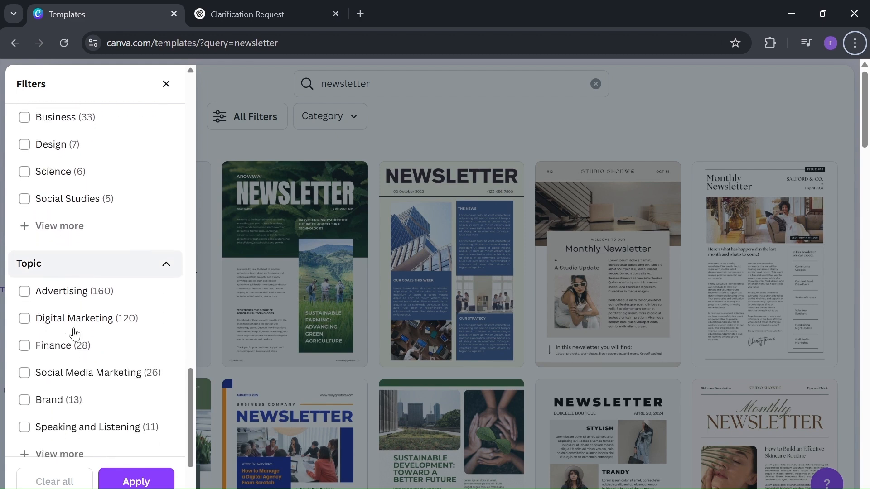
scroll(75, 334, "down", 1)
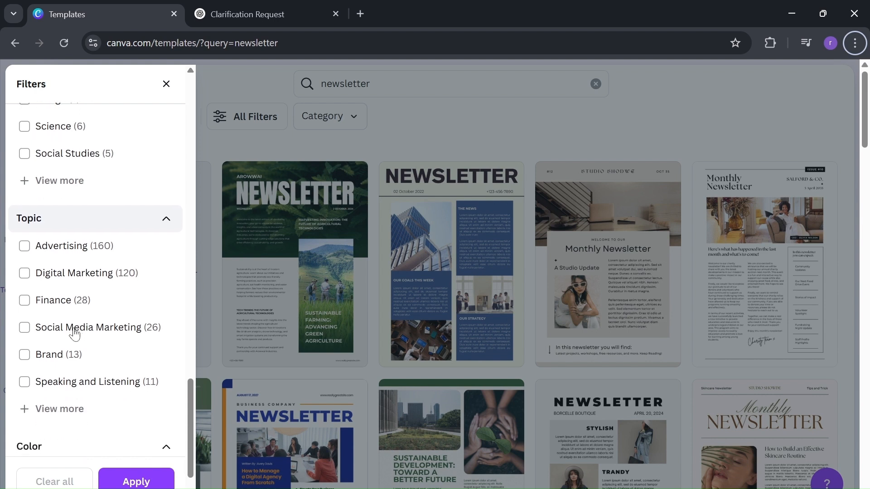
scroll(74, 334, "down", 1)
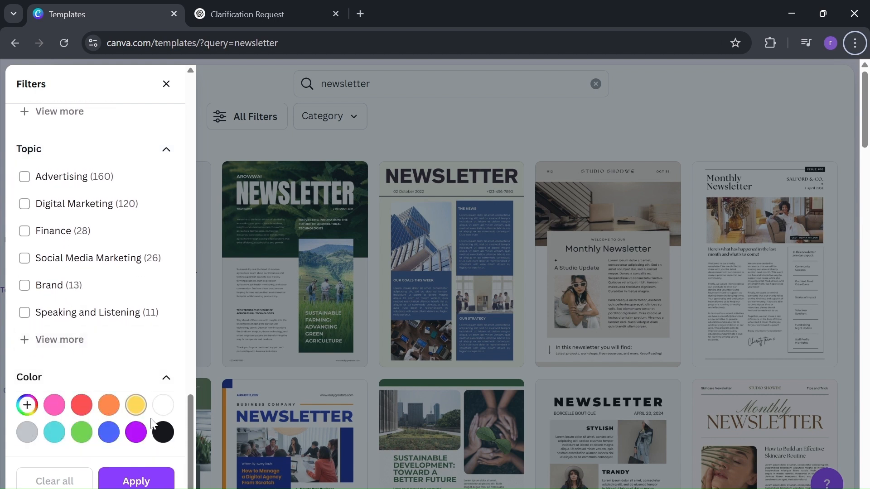
left_click(28, 405)
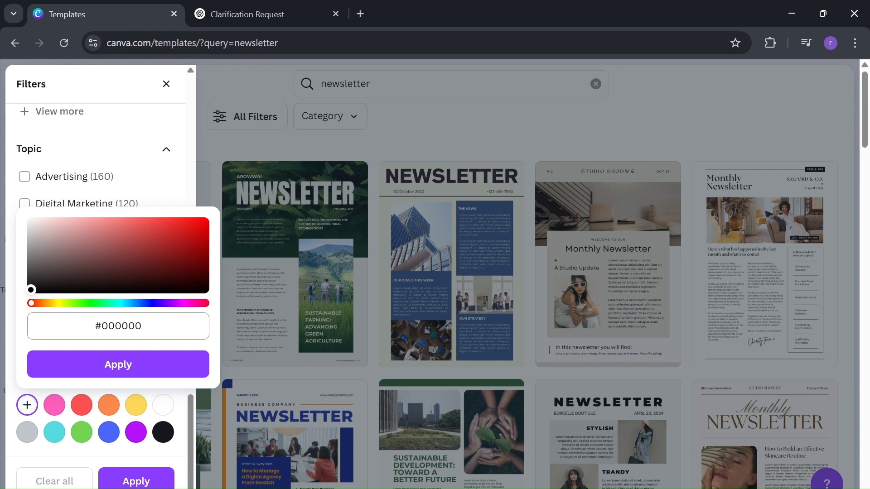
left_click(156, 175)
left_click(157, 175)
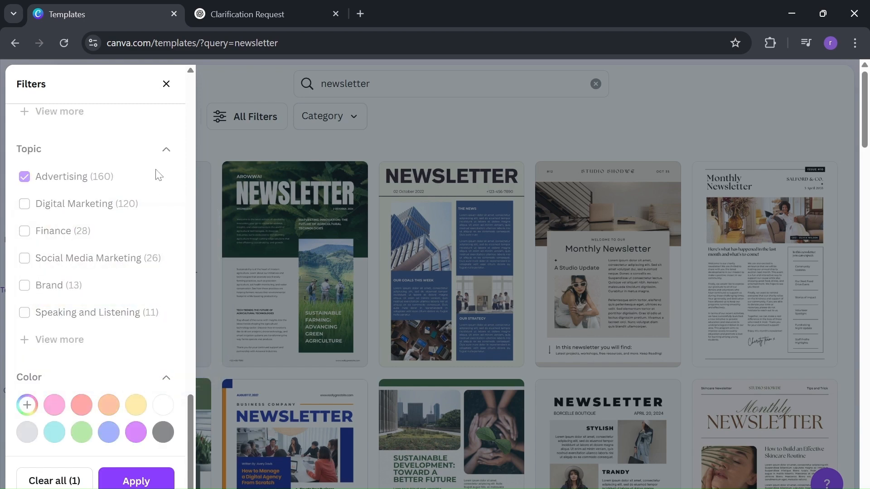
left_click(155, 175)
Select the Minimalist style and the Newsletter theme in the template filters
scroll(156, 175, "up", 4)
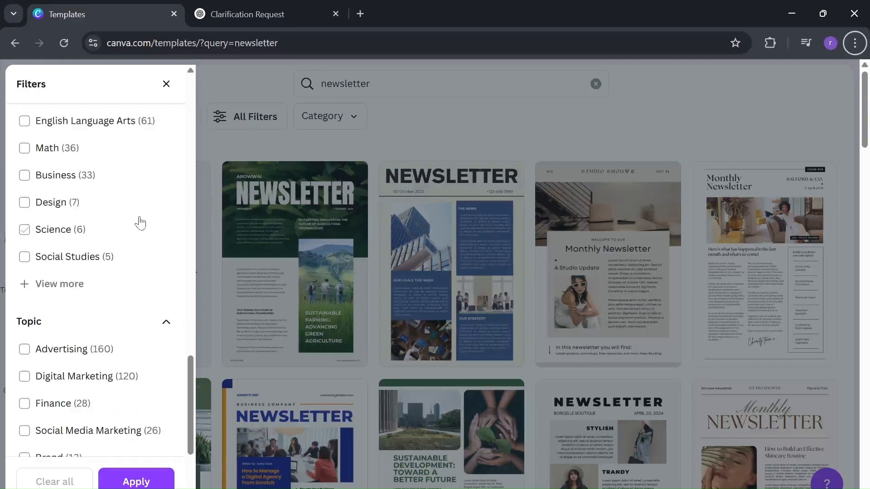
scroll(140, 223, "up", 2)
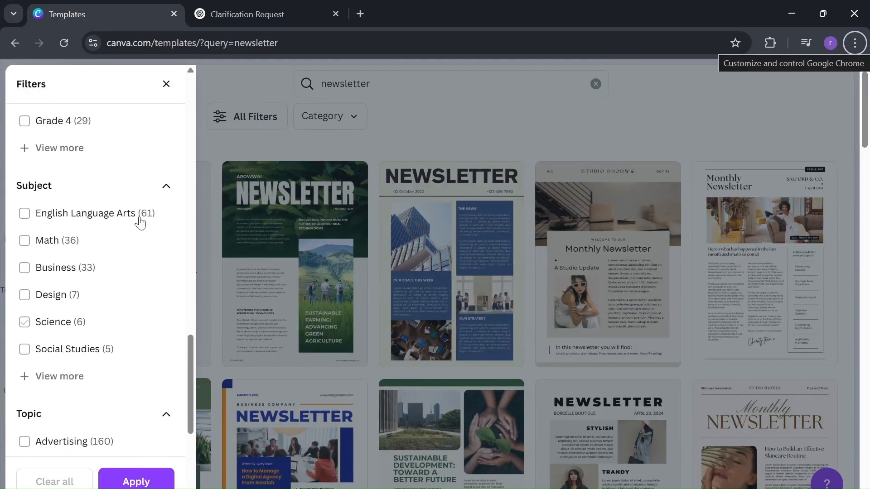
scroll(140, 222, "up", 2)
scroll(140, 222, "down", 1)
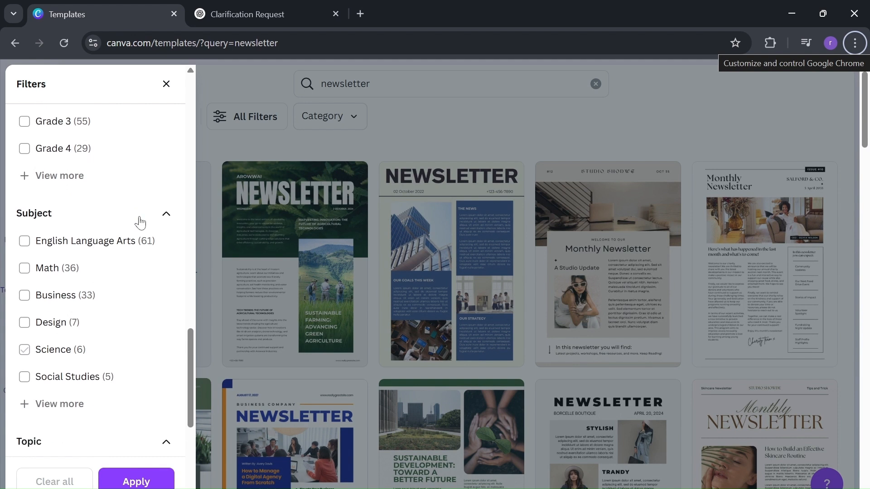
scroll(140, 222, "down", 2)
scroll(140, 222, "up", 3)
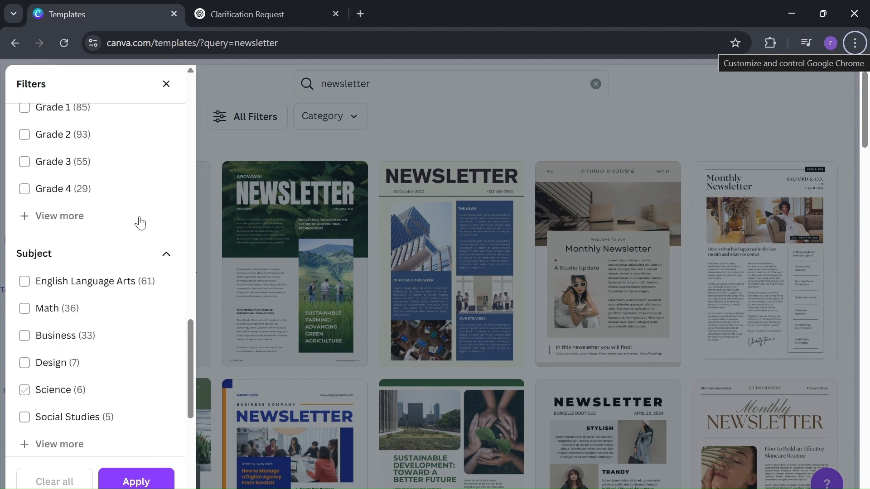
scroll(141, 222, "up", 10)
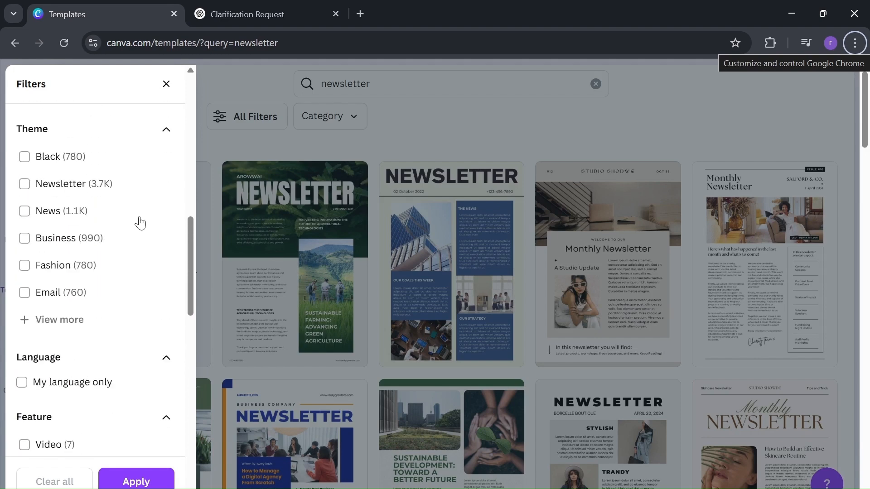
scroll(140, 222, "up", 6)
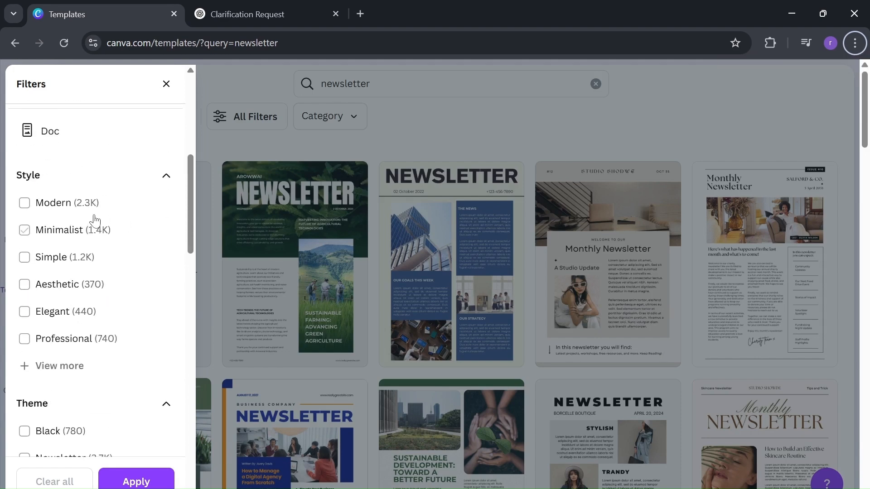
left_click(44, 232)
scroll(115, 254, "down", 4)
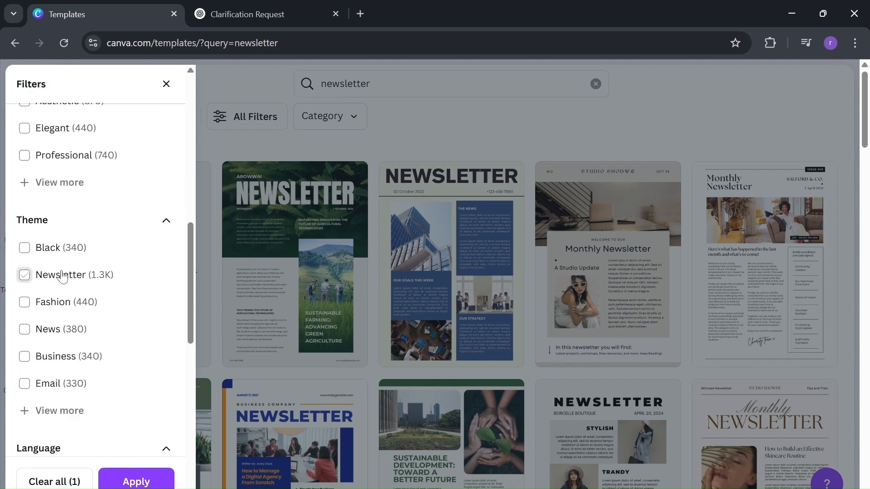
left_click(62, 276)
Add Advertising as the topic filter for the newsletter templates
scroll(63, 276, "down", 5)
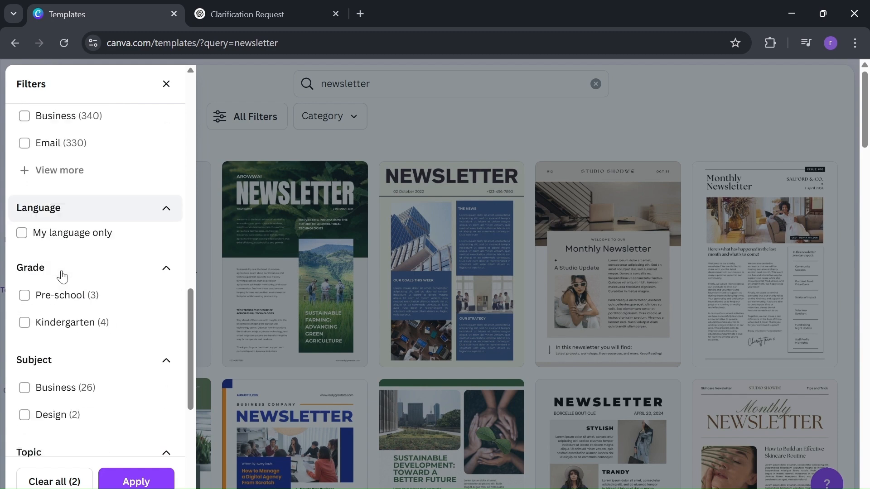
scroll(63, 277, "down", 3)
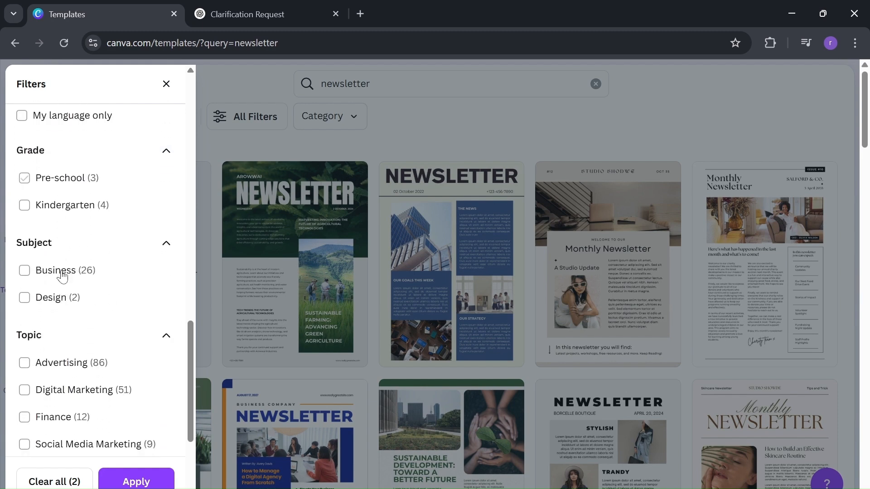
scroll(62, 276, "down", 1)
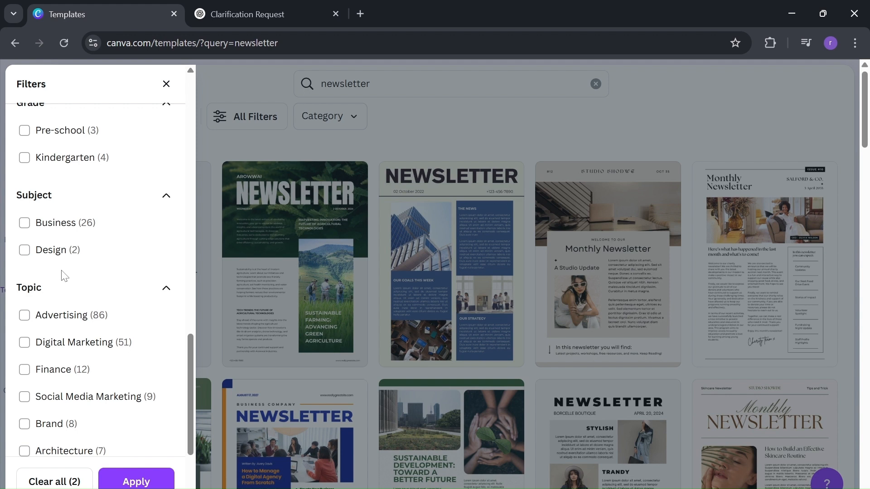
scroll(65, 276, "down", 2)
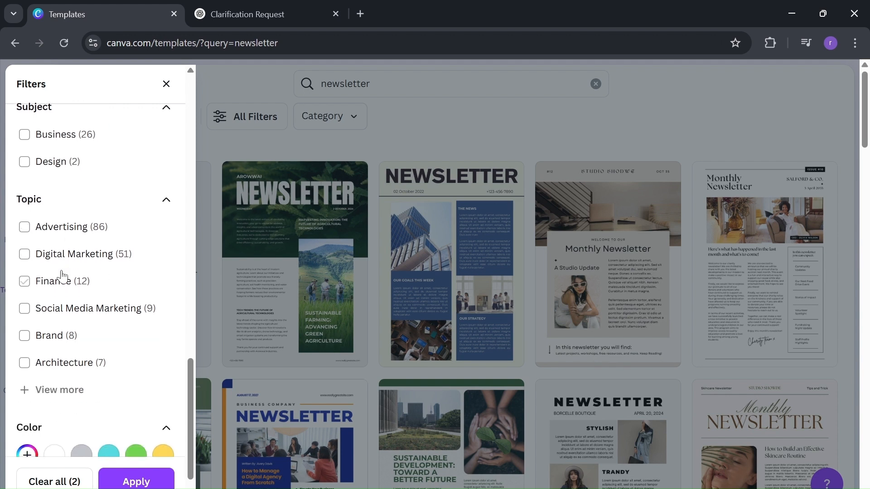
scroll(63, 276, "up", 1)
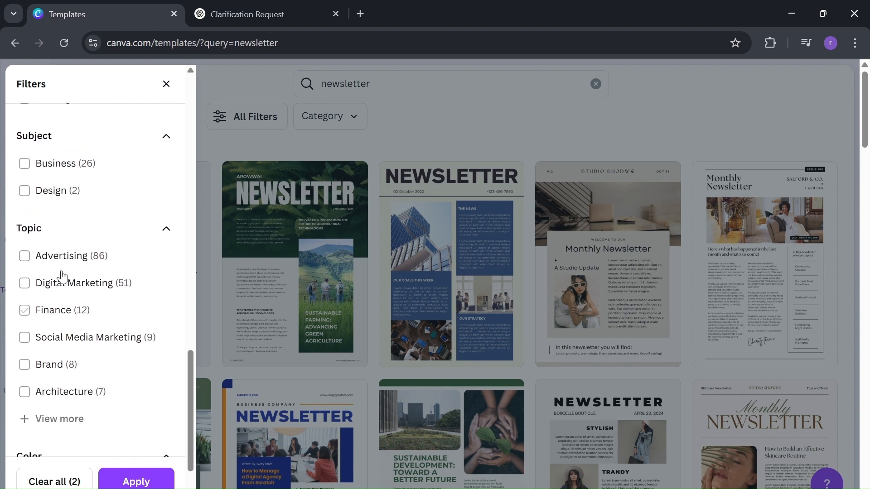
left_click(25, 257)
Choose blue as the color filter and apply the selected filters to the newsletter templates
scroll(28, 265, "down", 2)
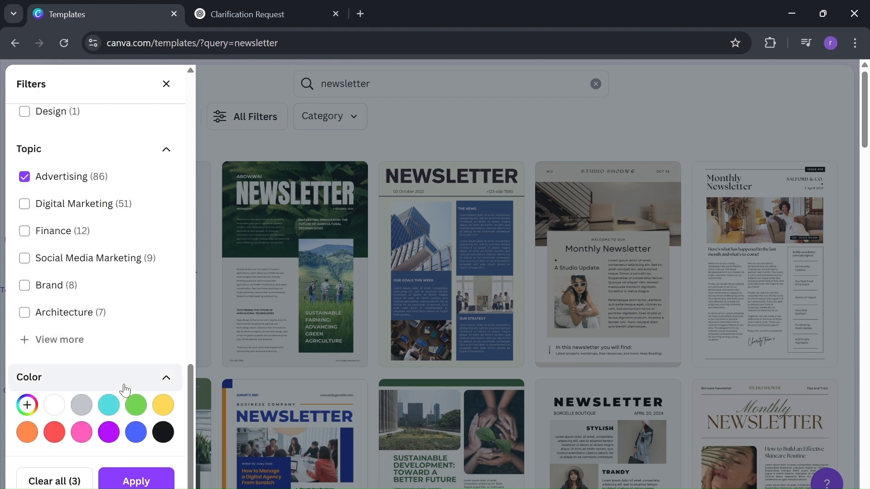
left_click(137, 433)
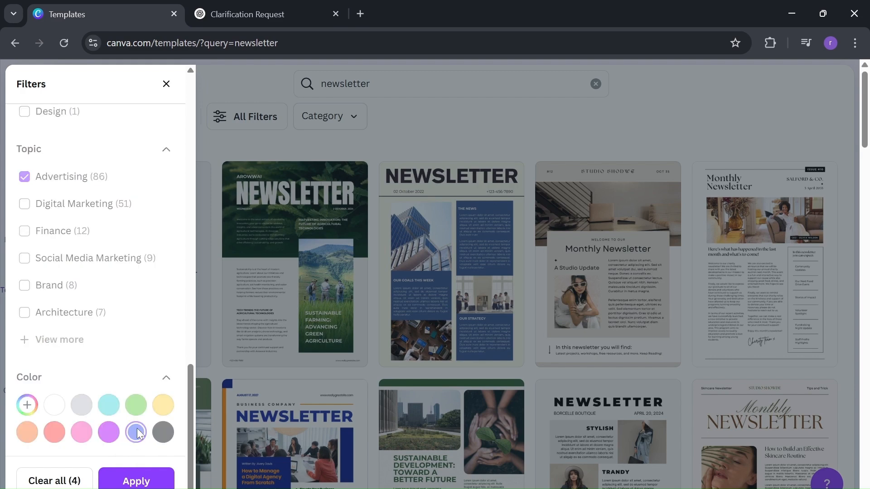
left_click(136, 481)
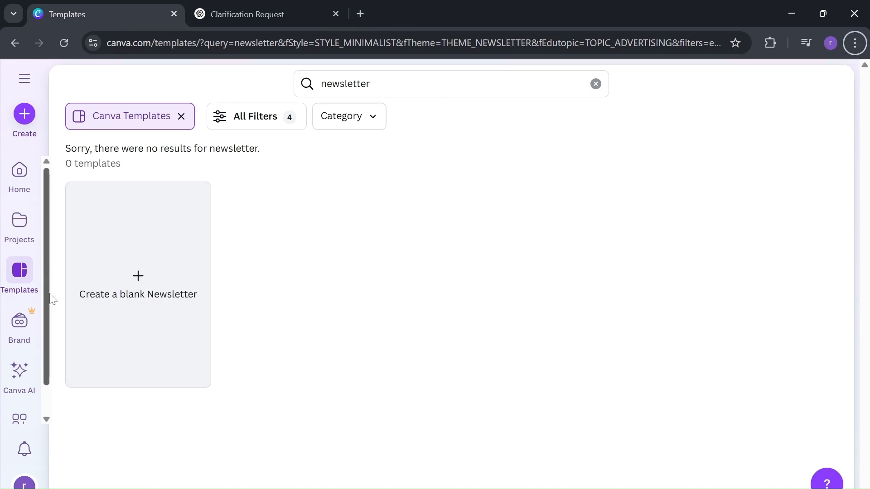
Remove the Newsletter theme, Minimalist style and Advertising topic filters, keep the blue color, and apply the filters again
left_click(257, 118)
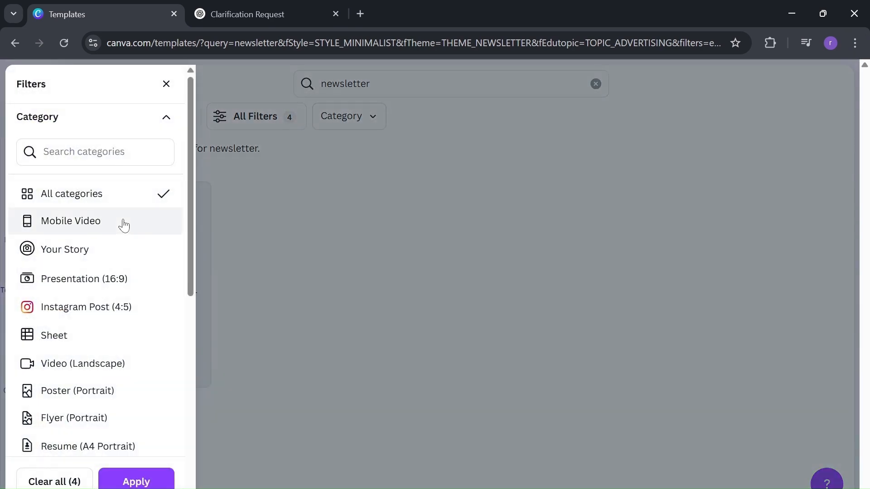
scroll(121, 258, "down", 5)
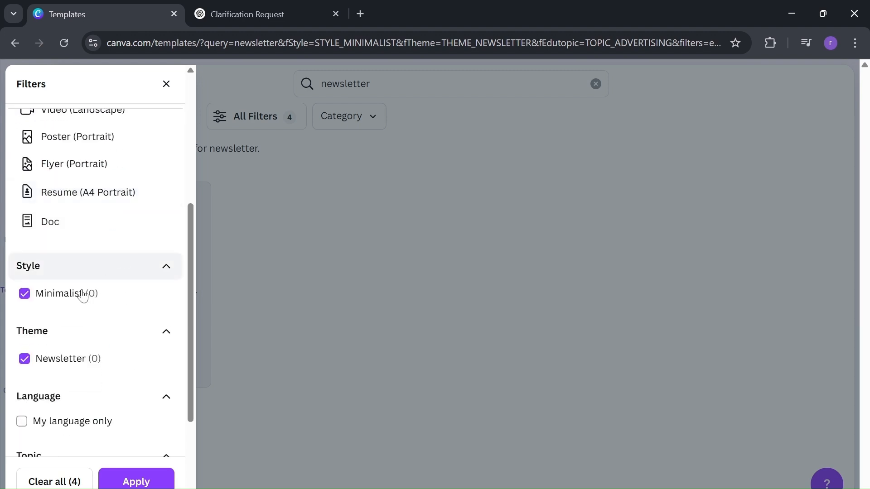
left_click(70, 365)
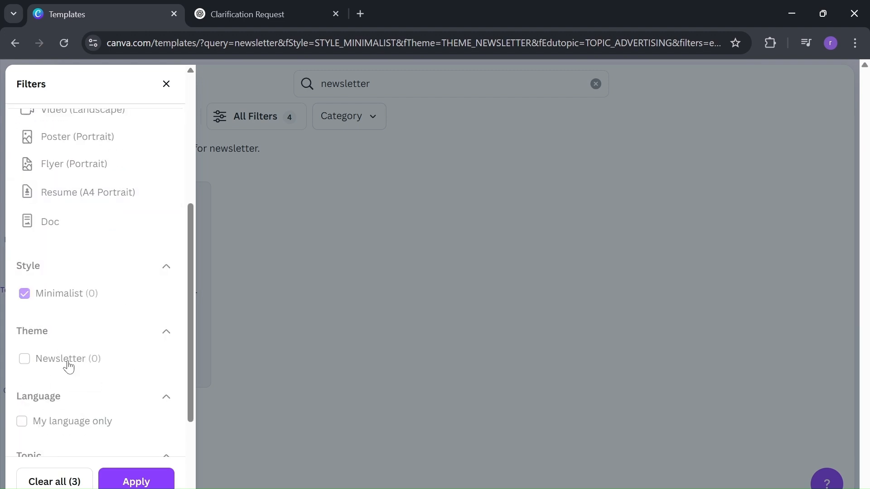
left_click(78, 296)
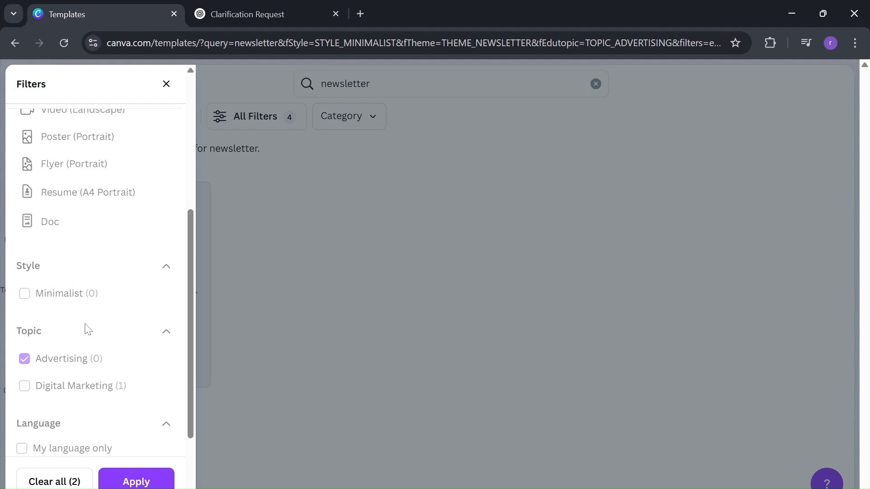
scroll(86, 342, "down", 2)
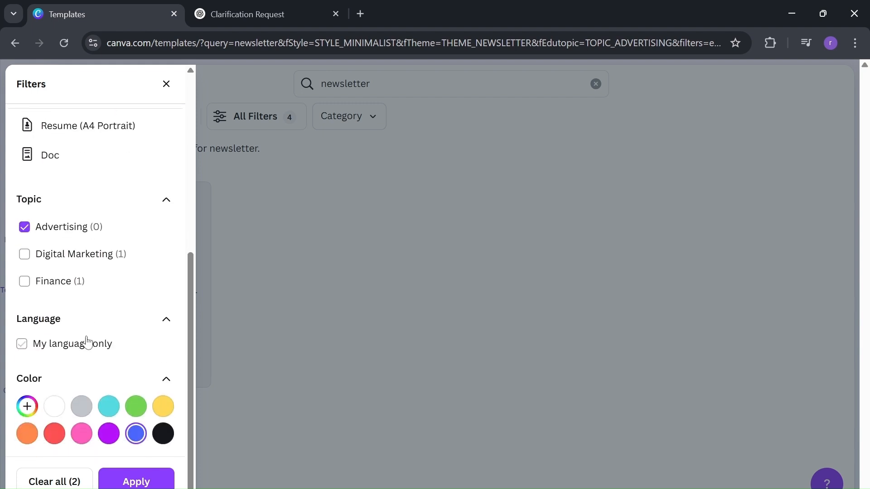
left_click(68, 229)
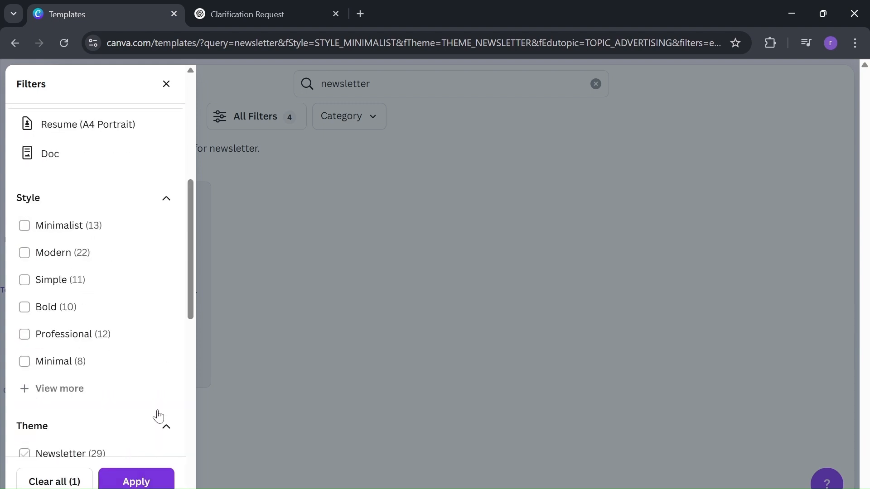
scroll(139, 360, "down", 10)
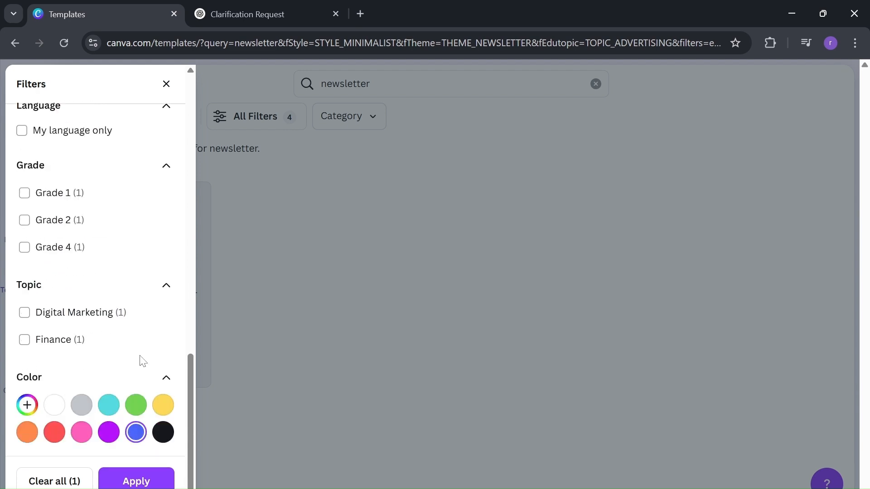
left_click(141, 482)
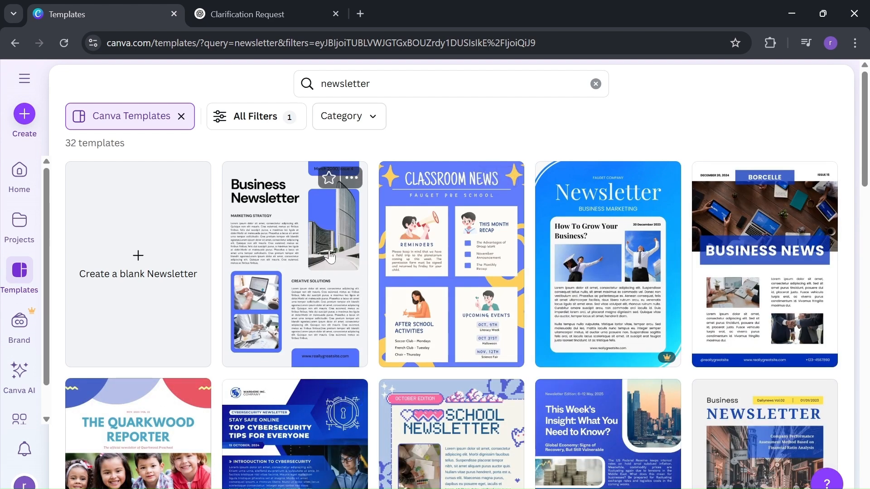
Browse the blue-filtered newsletter templates to compare their layouts and subjects
scroll(421, 249, "down", 4)
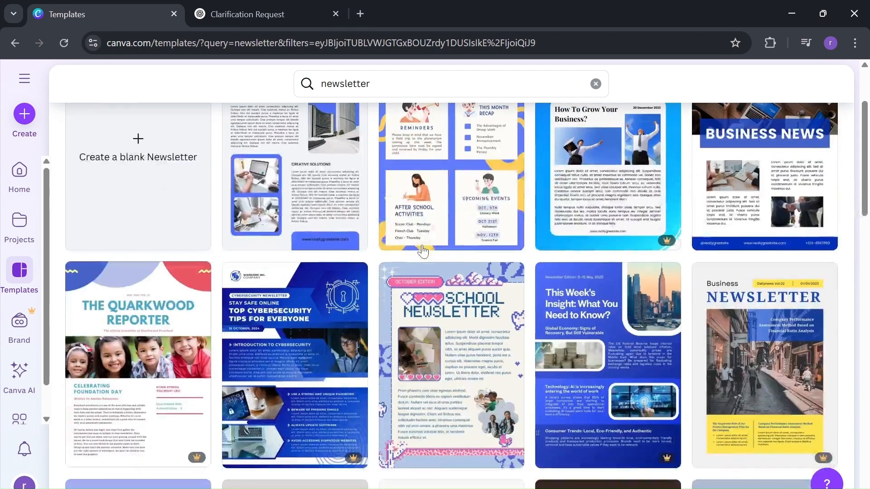
scroll(422, 251, "down", 4)
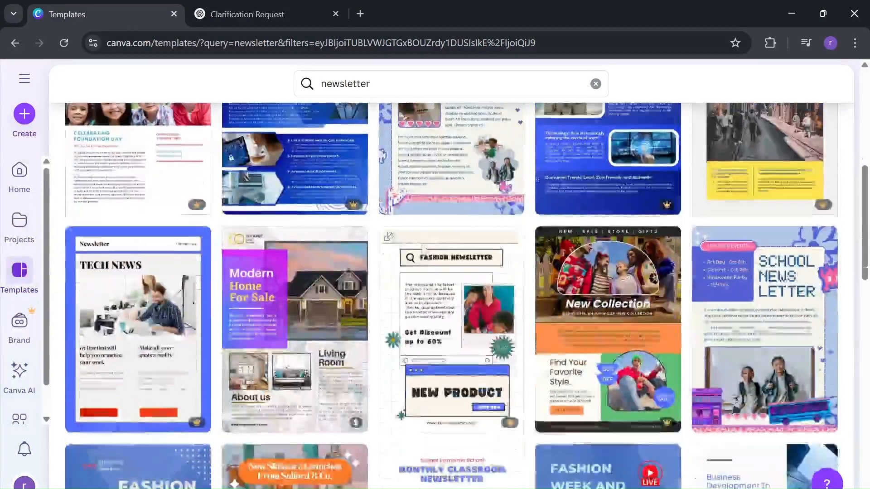
scroll(423, 251, "down", 1)
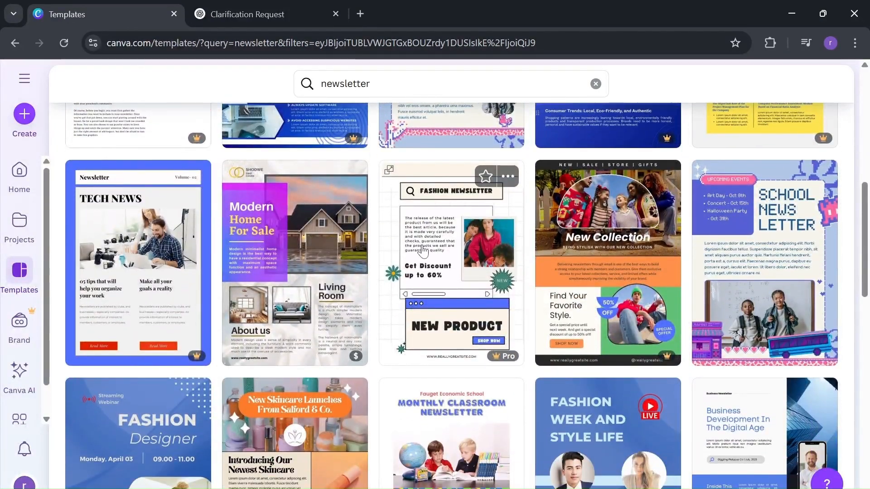
scroll(422, 250, "down", 3)
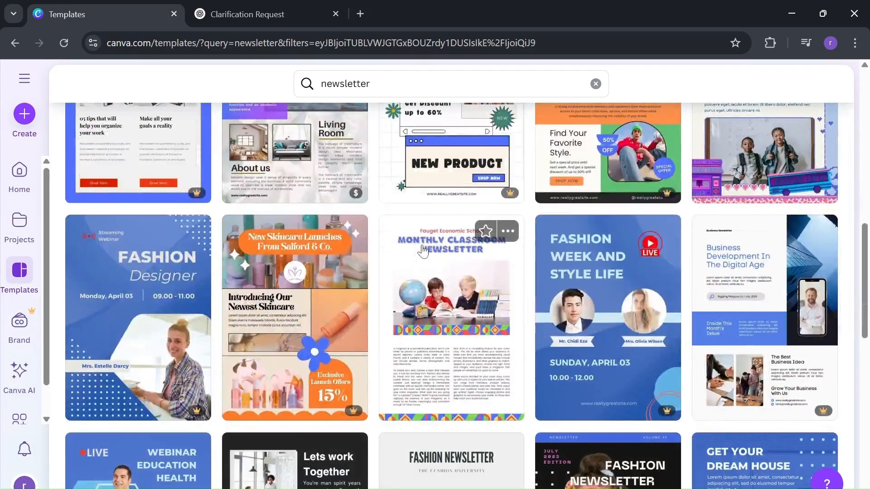
scroll(422, 251, "down", 3)
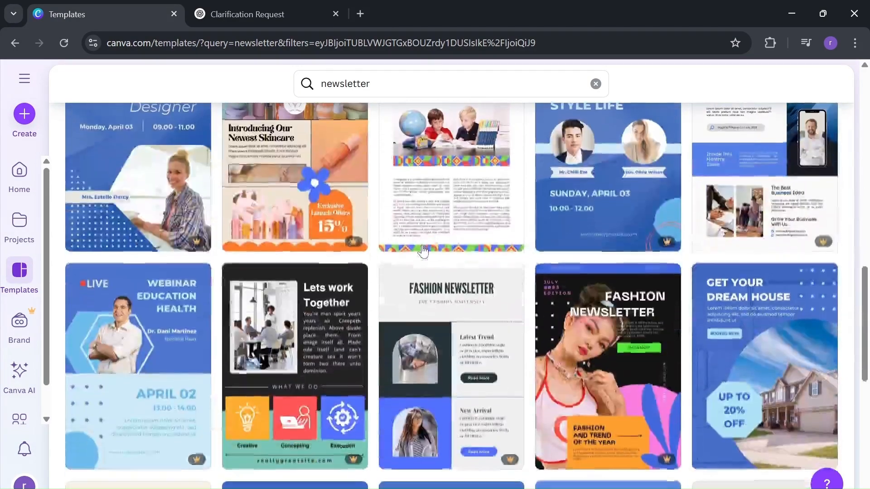
scroll(423, 250, "down", 2)
scroll(423, 250, "down", 1)
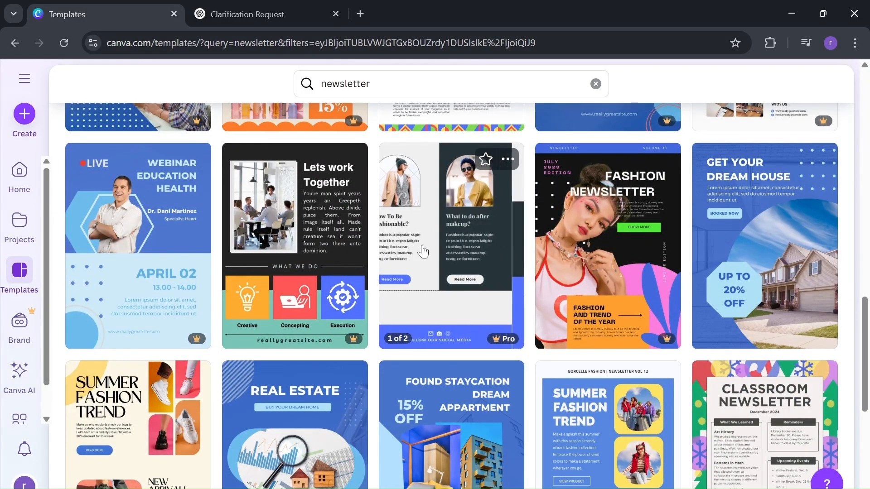
scroll(423, 251, "down", 3)
scroll(422, 251, "down", 3)
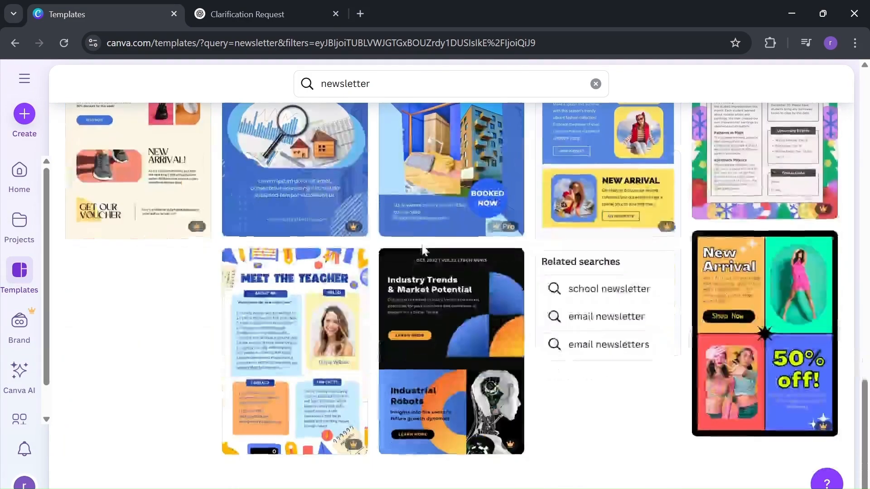
scroll(423, 251, "up", 7)
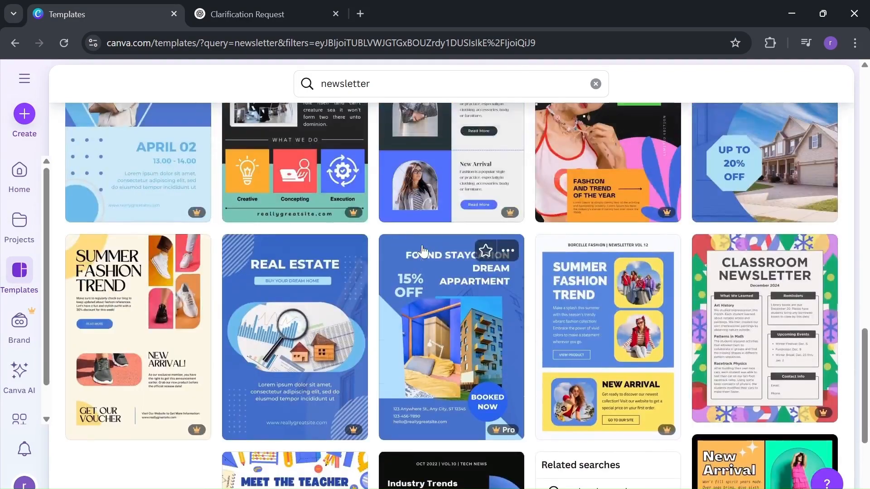
scroll(423, 251, "up", 3)
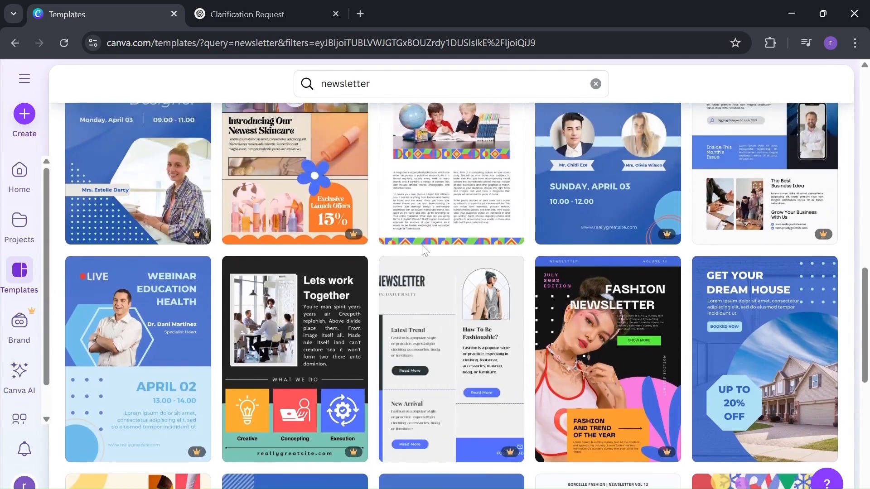
scroll(422, 251, "up", 4)
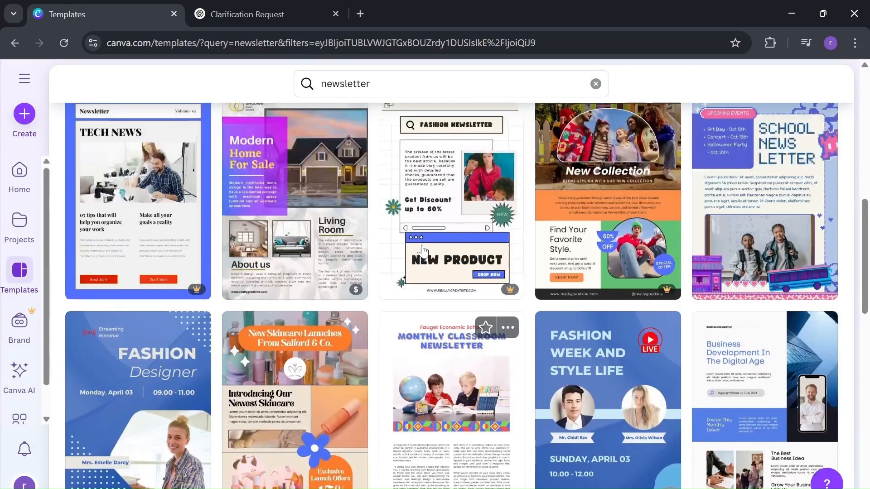
Choose the Blue White Simple Professional Business Newsletter template and open it for customizing
scroll(422, 250, "up", 3)
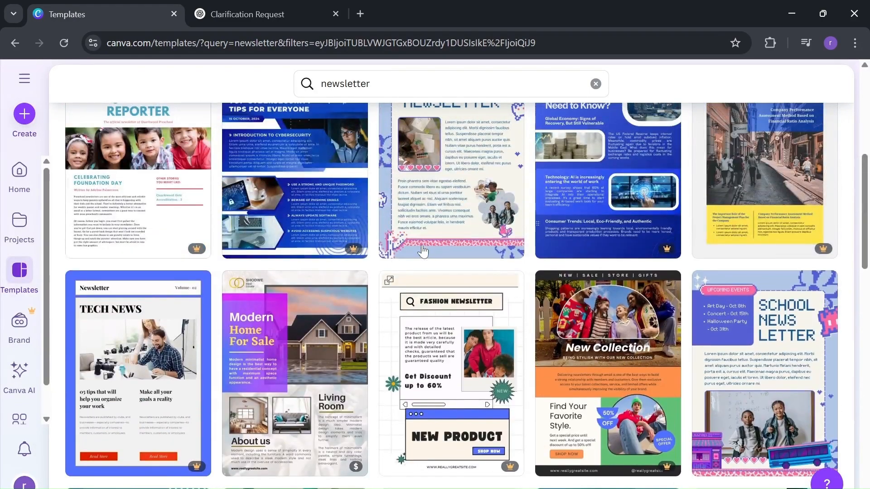
scroll(423, 251, "up", 5)
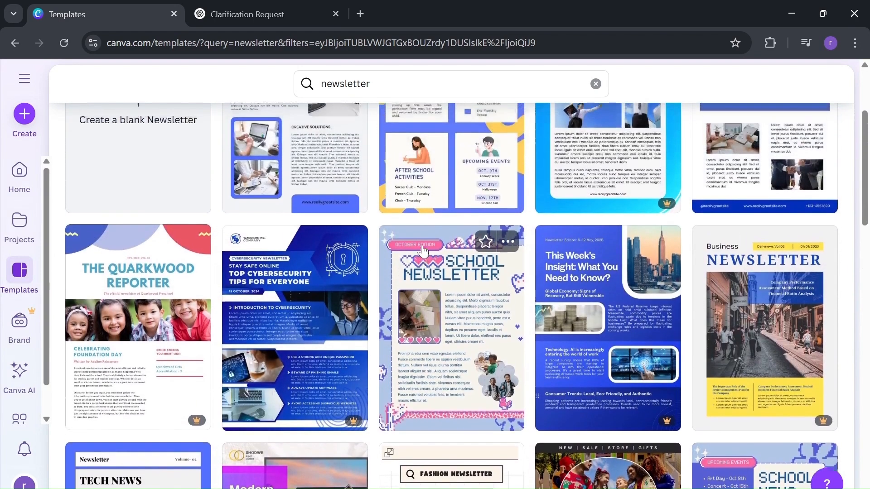
scroll(423, 251, "up", 2)
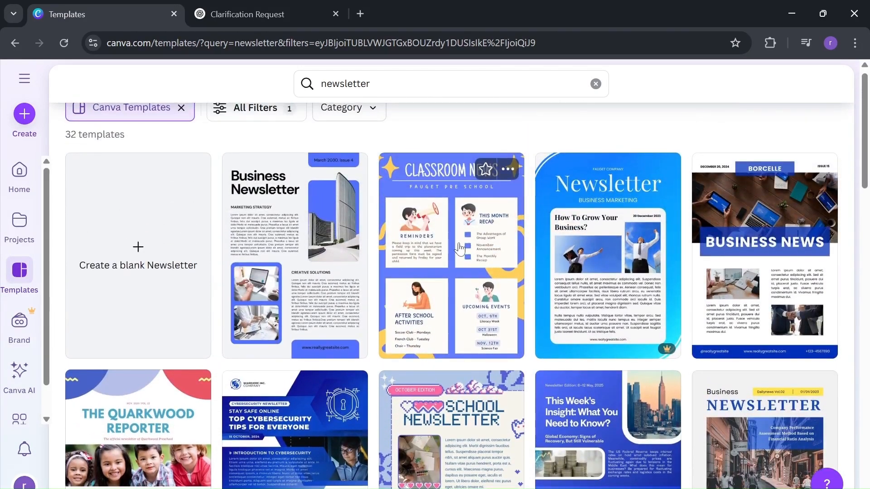
left_click(353, 246)
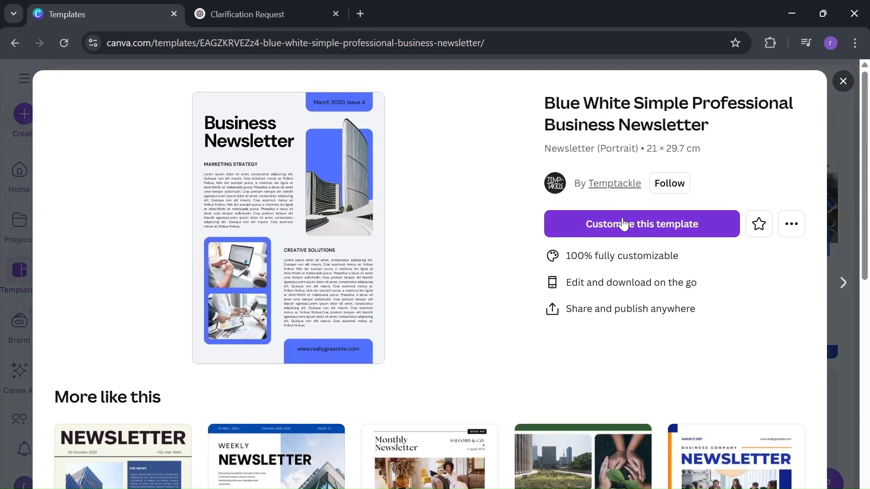
left_click(622, 224)
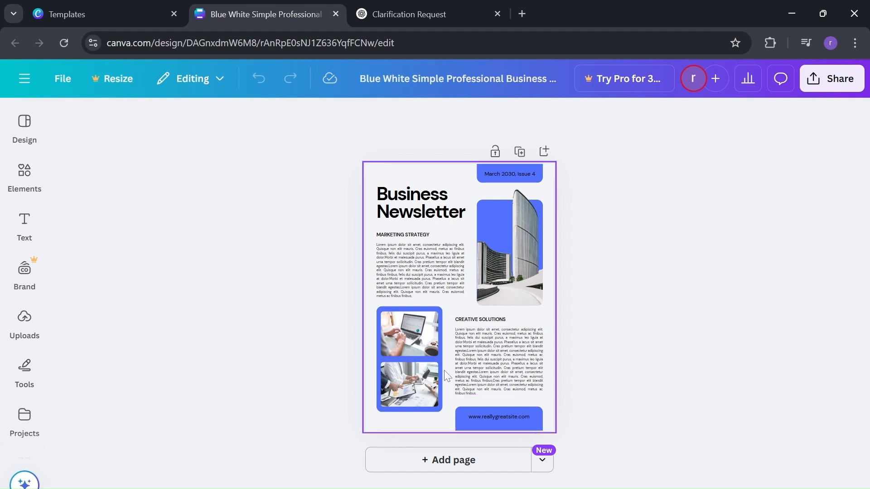
Try the Neon, Echo and Splice text effects on the Business Newsletter title and settle on the Outline effect
left_click(414, 205)
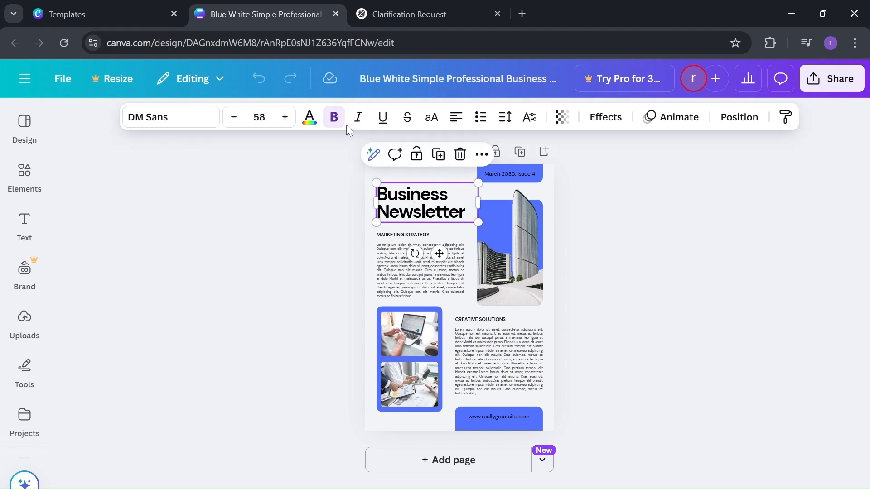
left_click(202, 122)
left_click(202, 122)
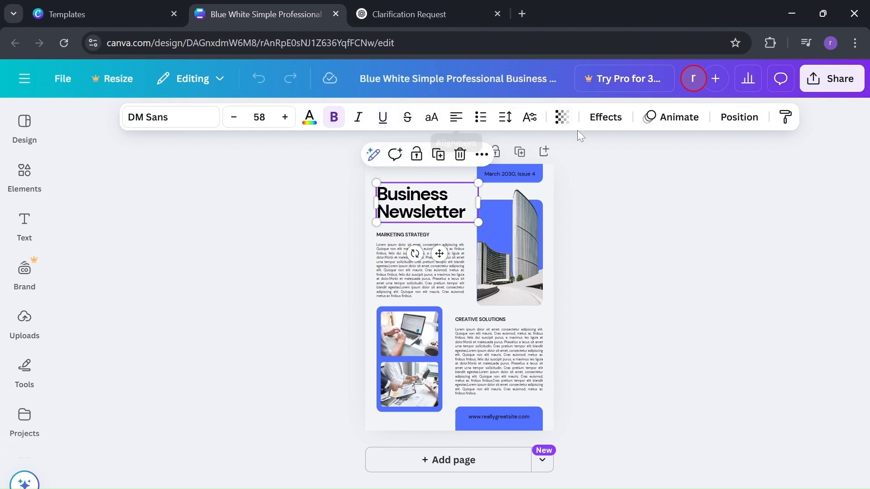
left_click(603, 122)
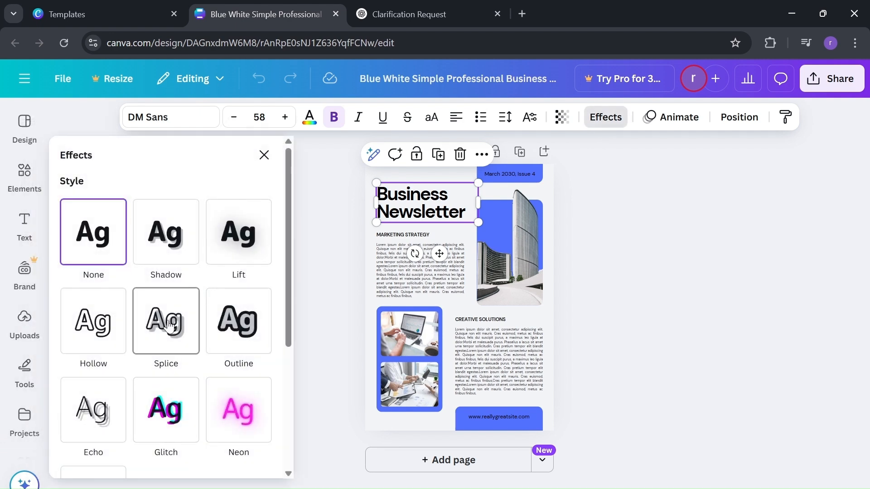
scroll(169, 325, "down", 3)
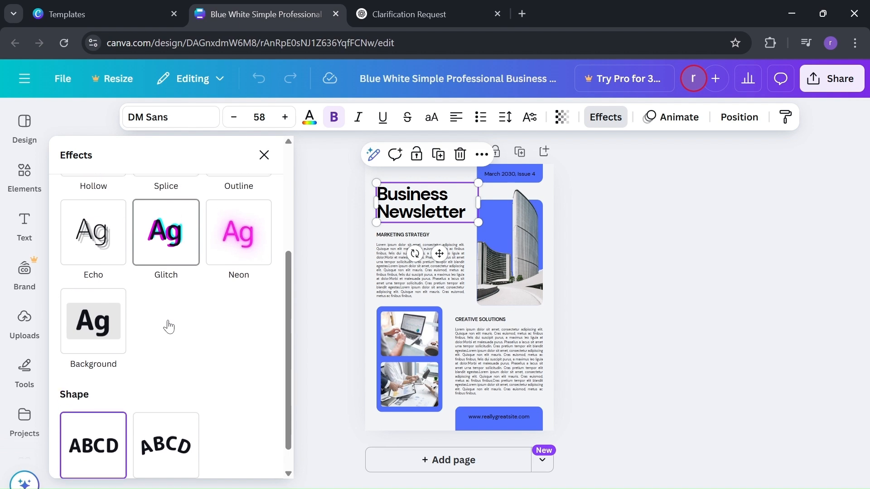
left_click(179, 281)
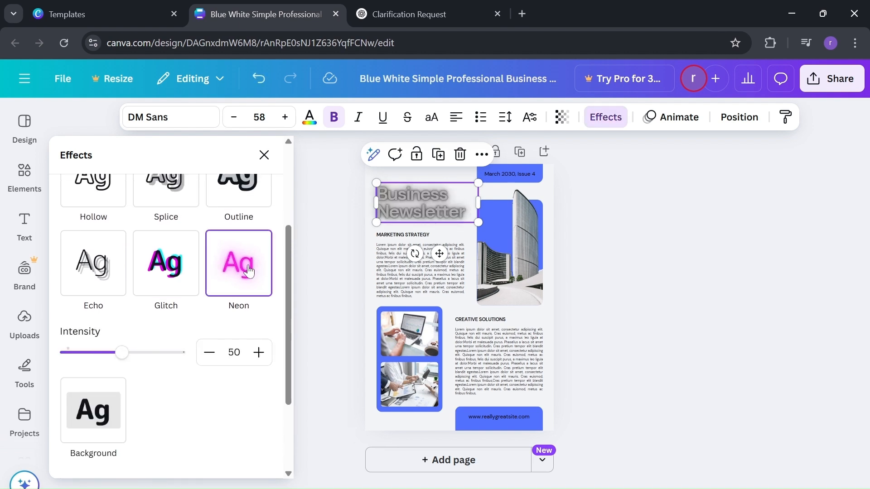
left_click(108, 281)
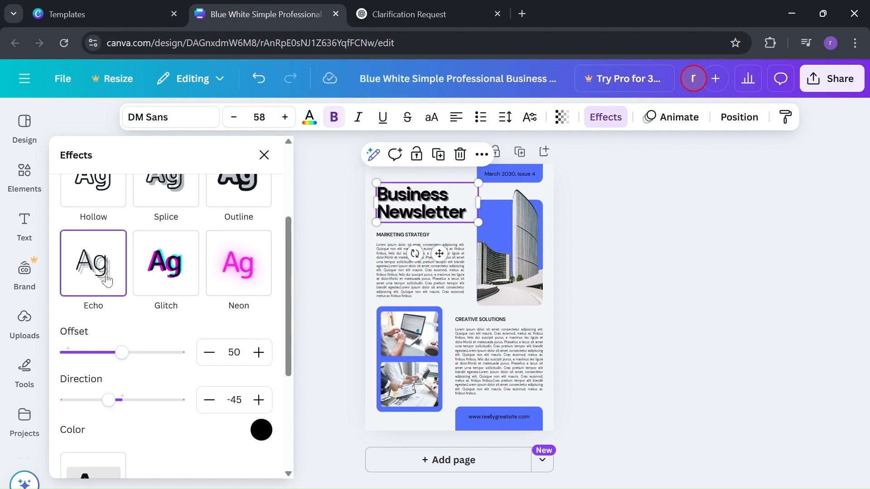
scroll(108, 281, "up", 1)
left_click(162, 235)
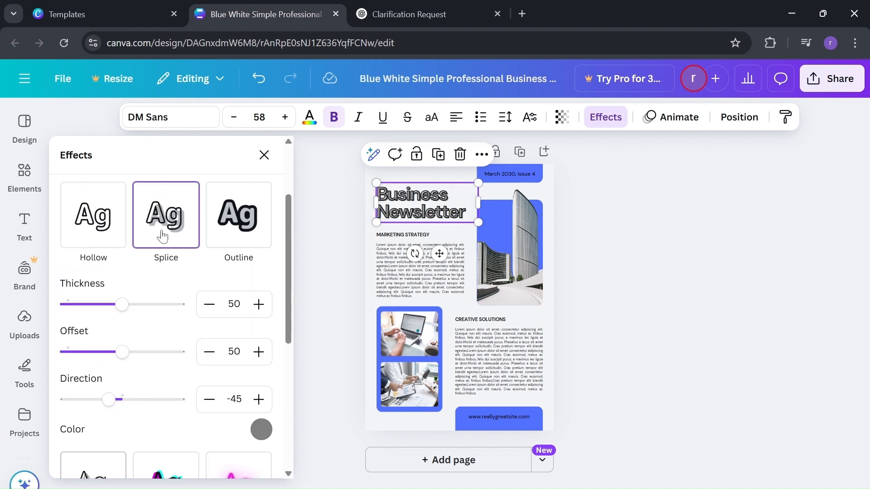
left_click(224, 238)
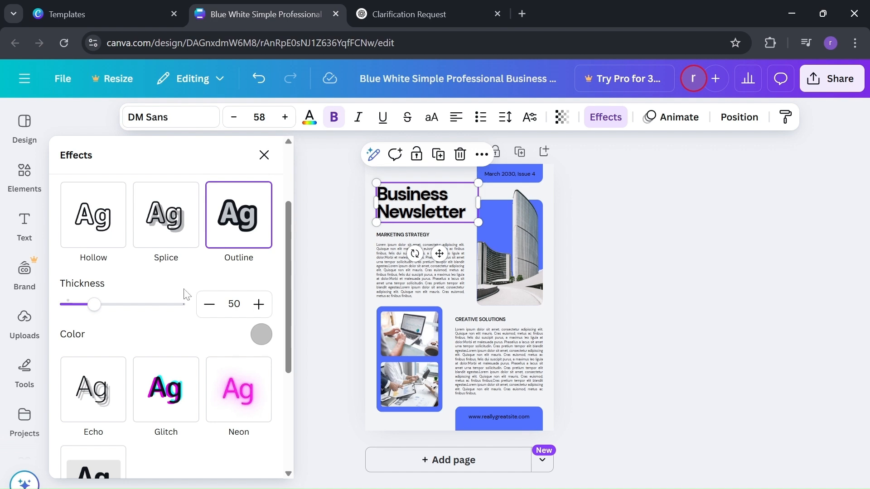
key("Escape")
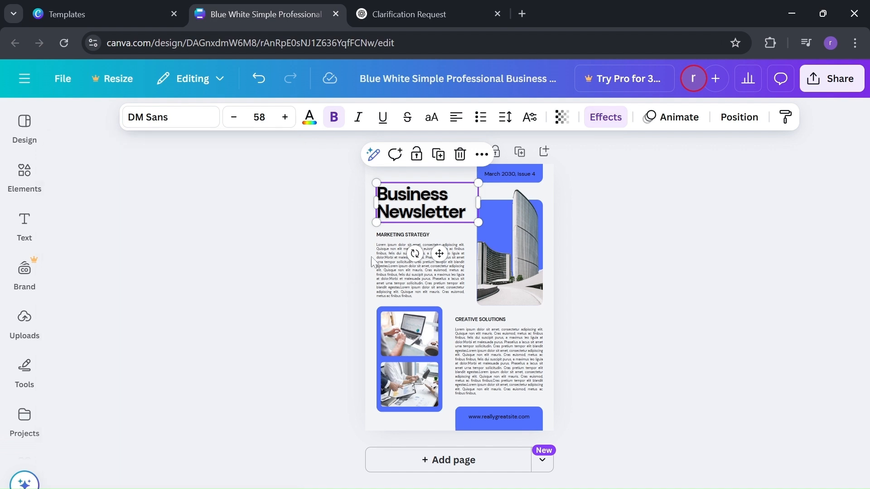
Check the additional options for the building picture and open the area for uploaded media
left_click(508, 229)
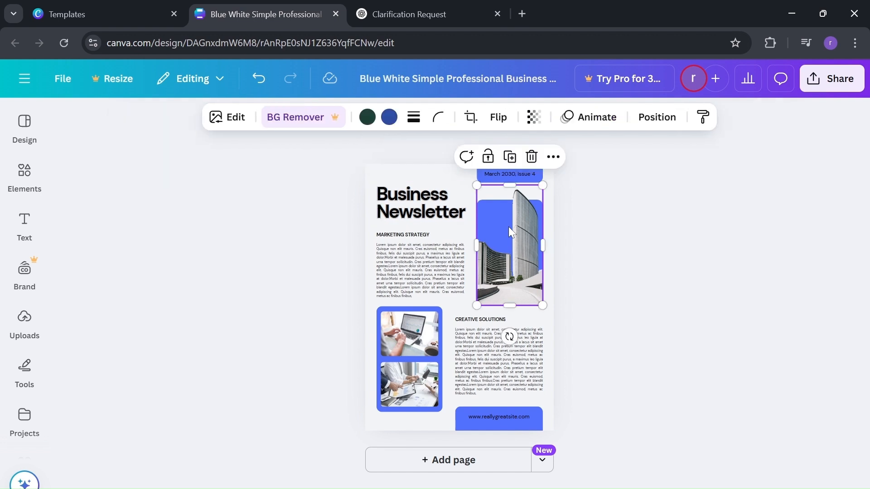
left_click(554, 159)
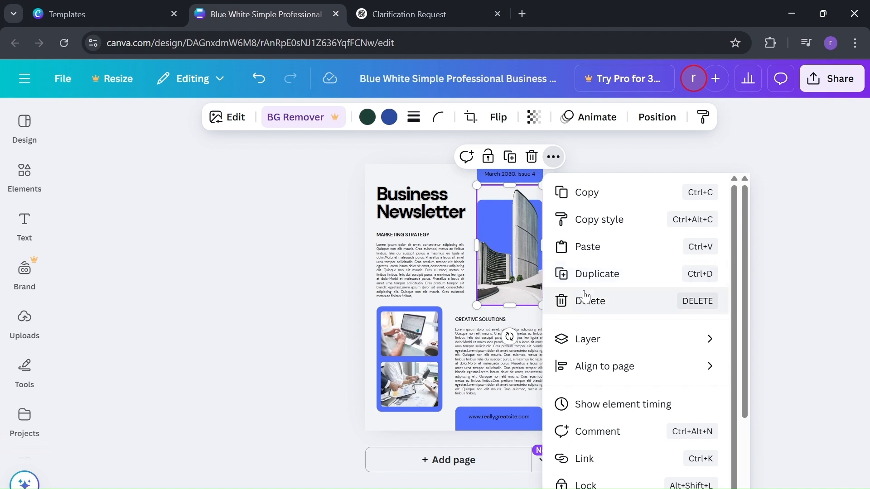
left_click(524, 248)
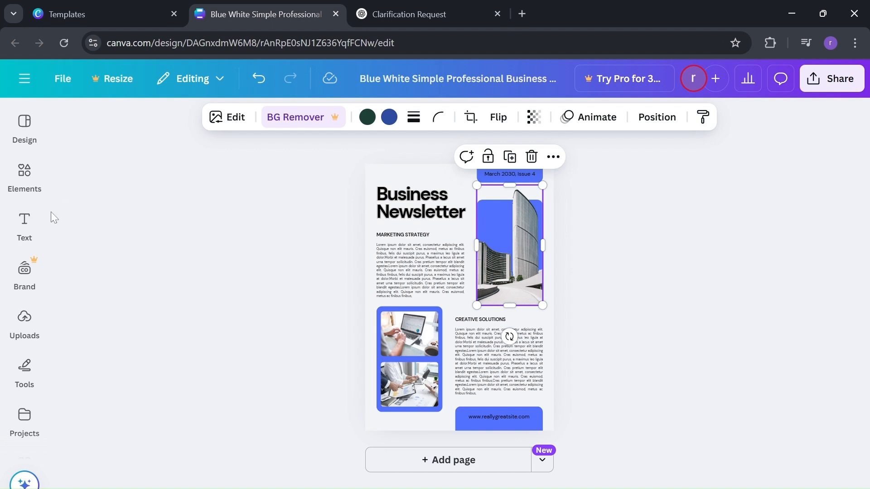
left_click(24, 224)
left_click(25, 272)
left_click(19, 334)
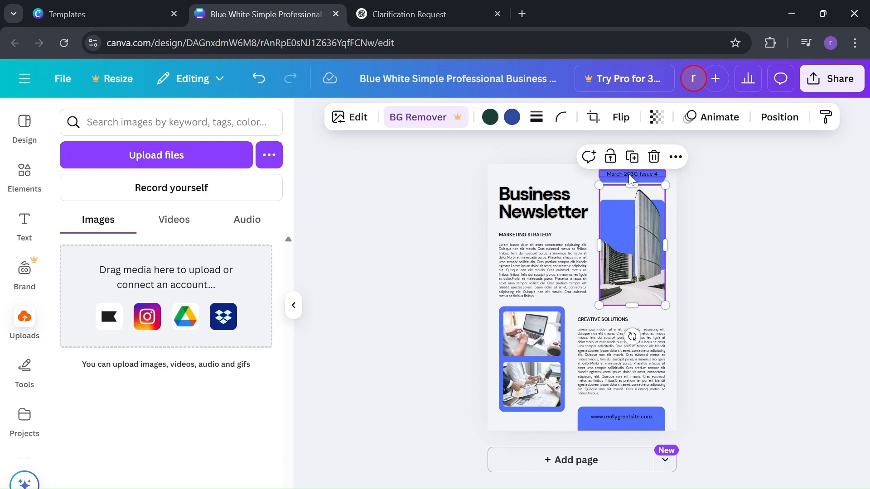
Lower the bottom edge of the blue block behind the March 2030, Issue 4 text slightly
scroll(629, 175, "up", 2, "ctrl")
scroll(629, 174, "up", 1, "ctrl")
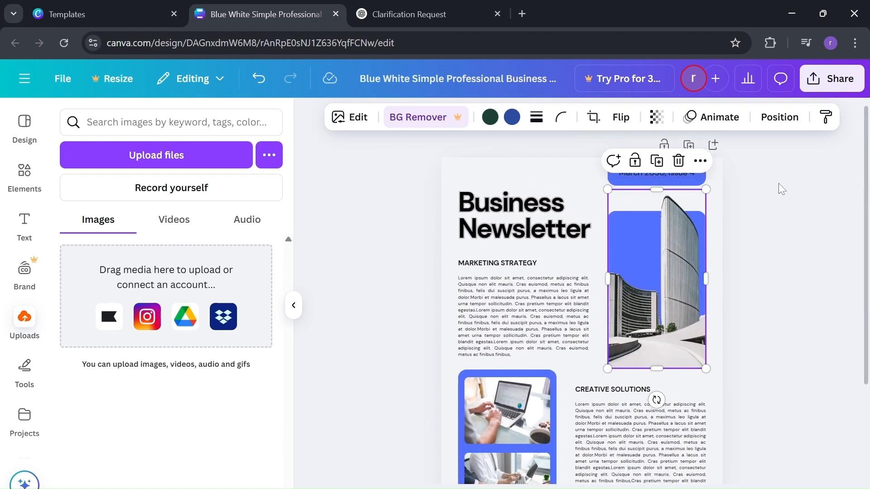
scroll(710, 170, "up", 3, "ctrl")
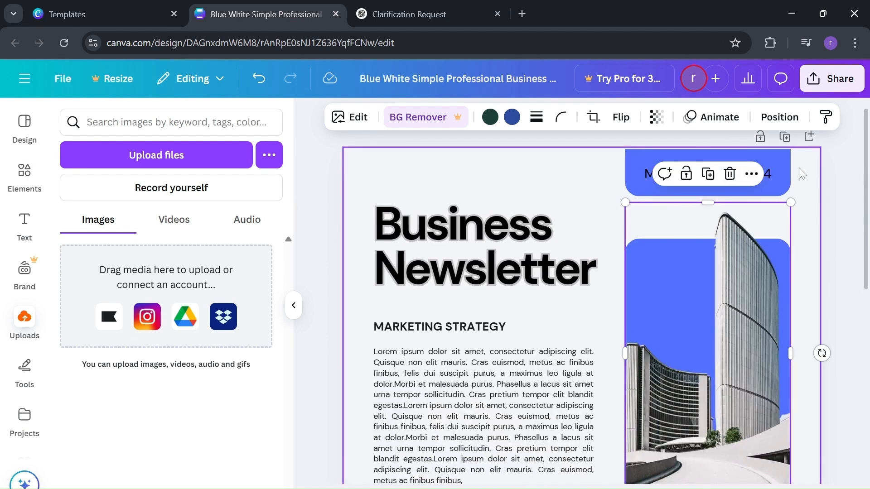
left_click(800, 171)
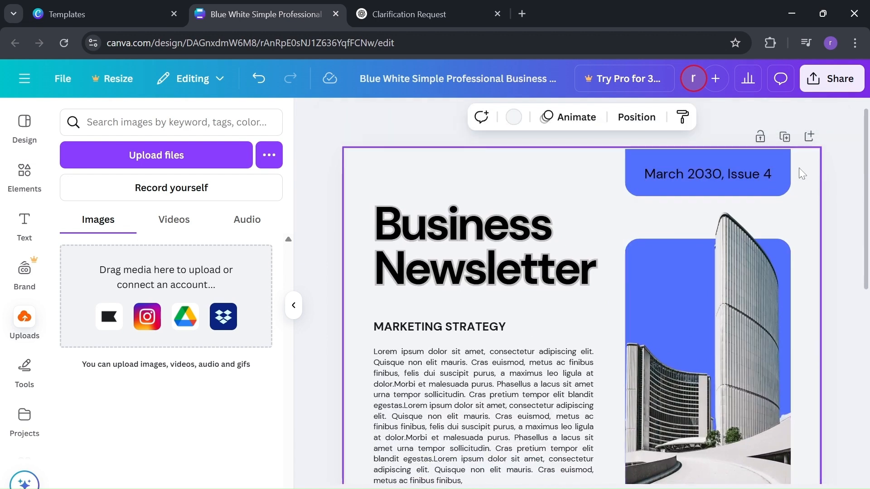
left_click(720, 188)
left_click_drag(720, 187, 687, 189)
left_click(572, 180)
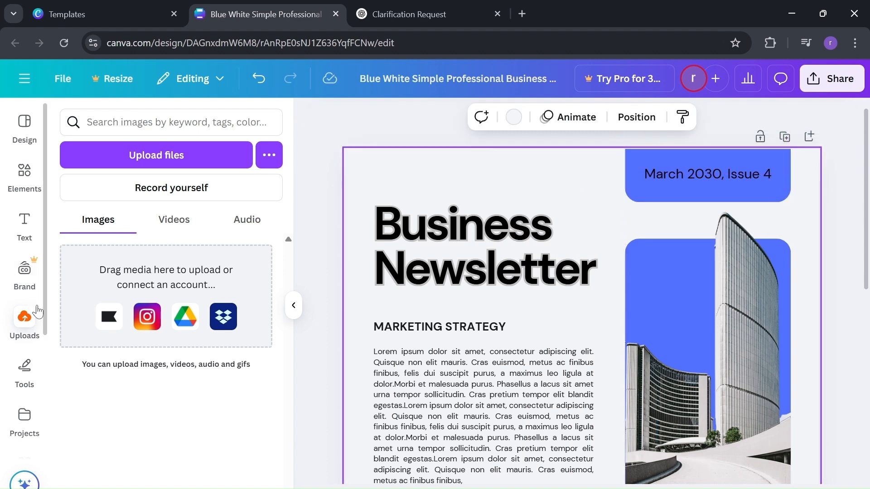
Add the circled black telephone graphic to the page and shrink it to a small icon just above the title
left_click(26, 190)
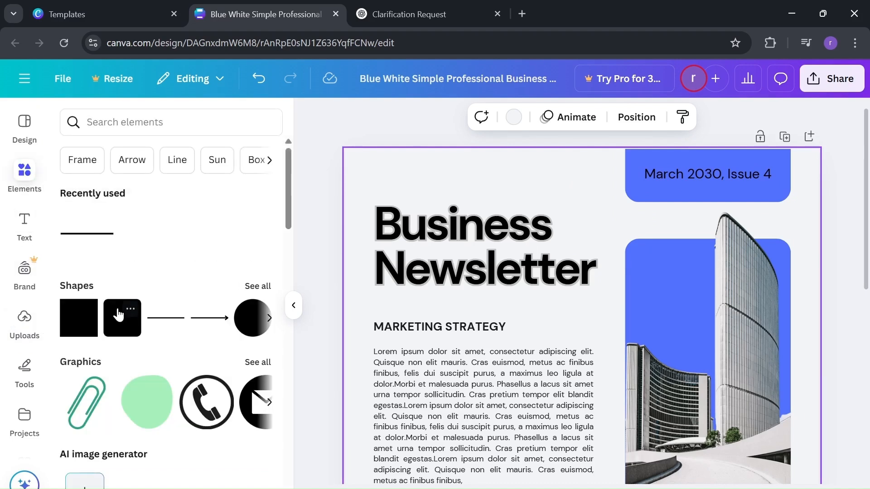
scroll(119, 314, "down", 3)
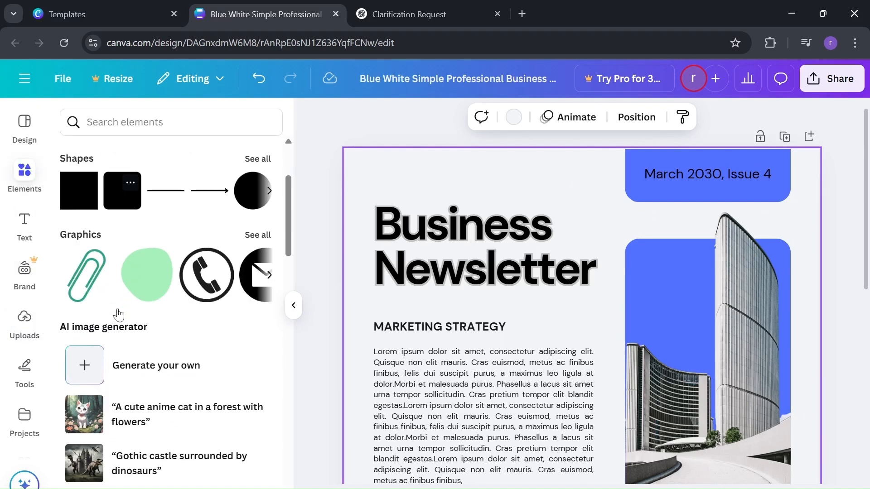
left_click(199, 292)
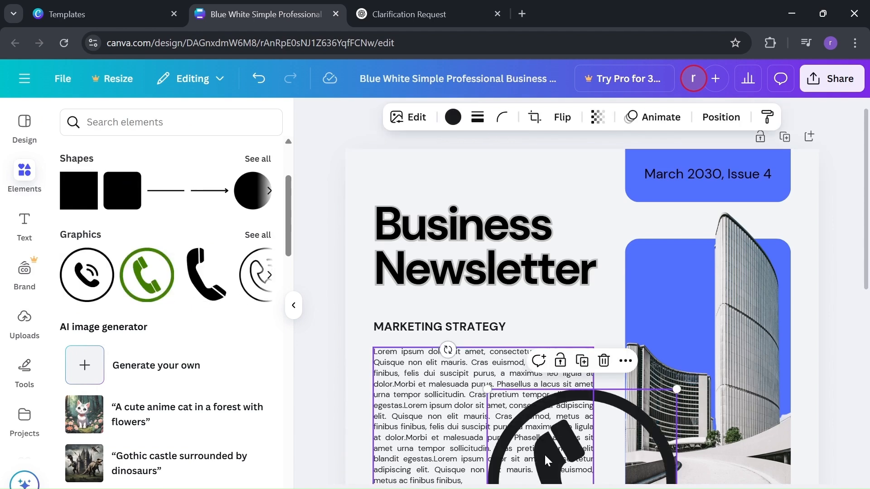
left_click_drag(614, 423, 611, 230)
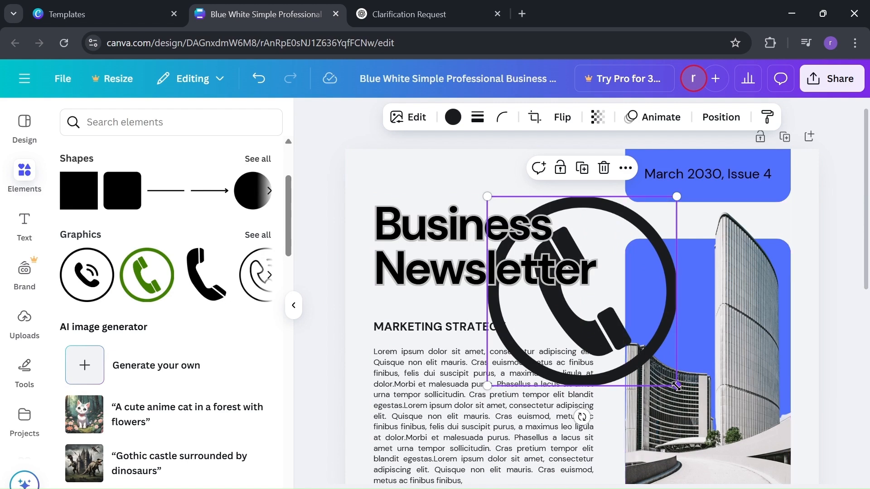
left_click_drag(676, 385, 567, 276)
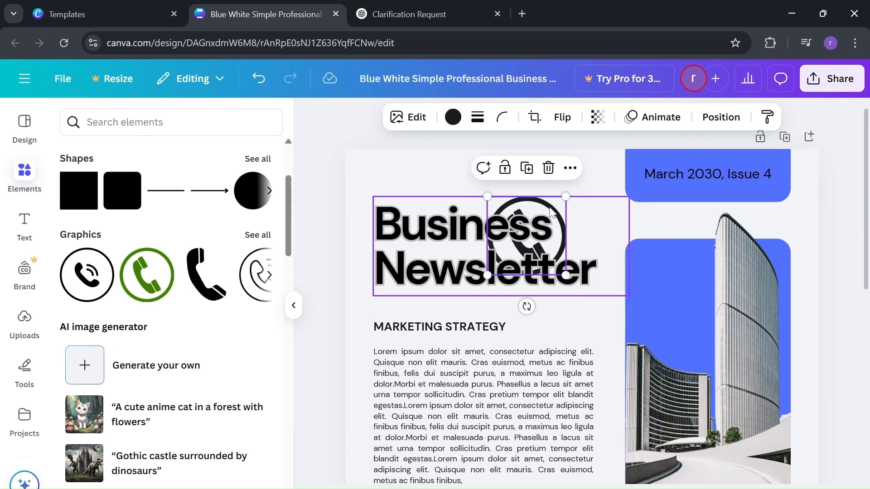
left_click_drag(546, 205, 608, 193)
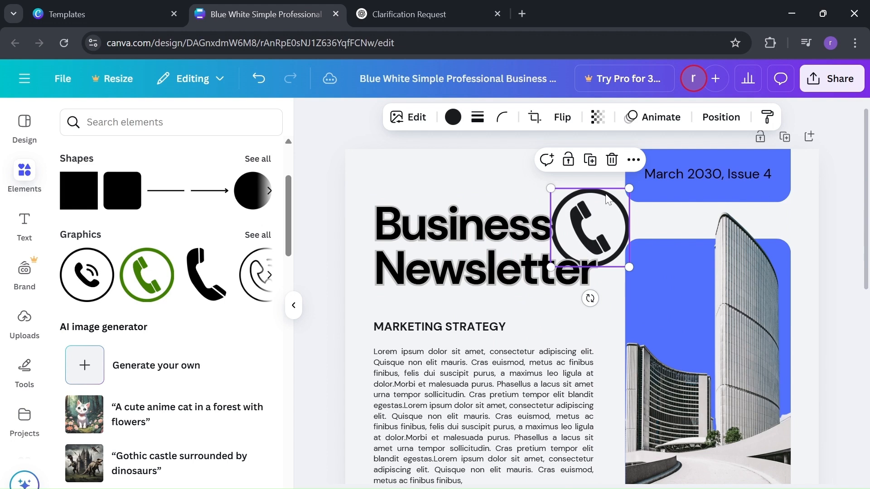
left_click_drag(630, 267, 590, 200)
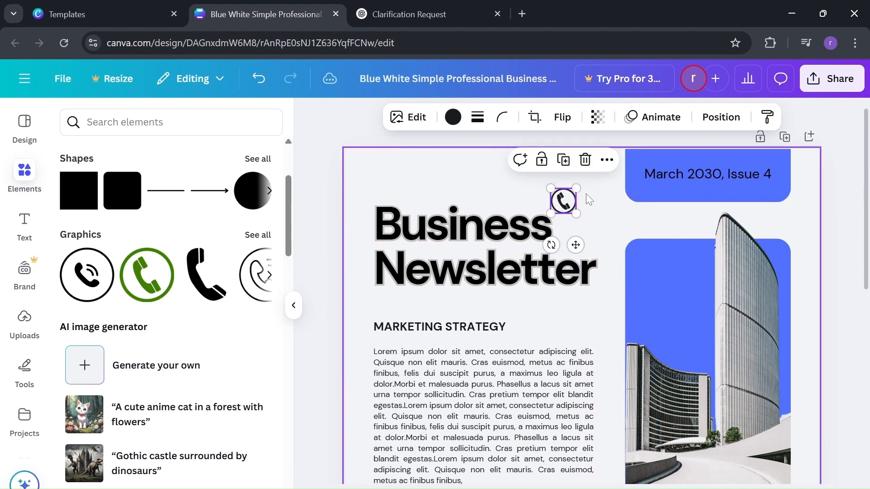
Move the telephone icon to the right end of the title's first line, beside the building picture
left_click(562, 202)
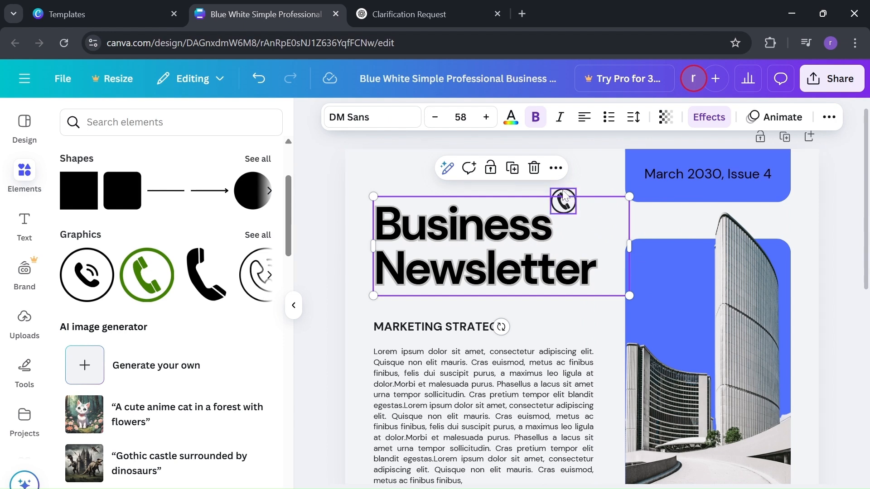
left_click(563, 192)
left_click_drag(564, 196, 616, 213)
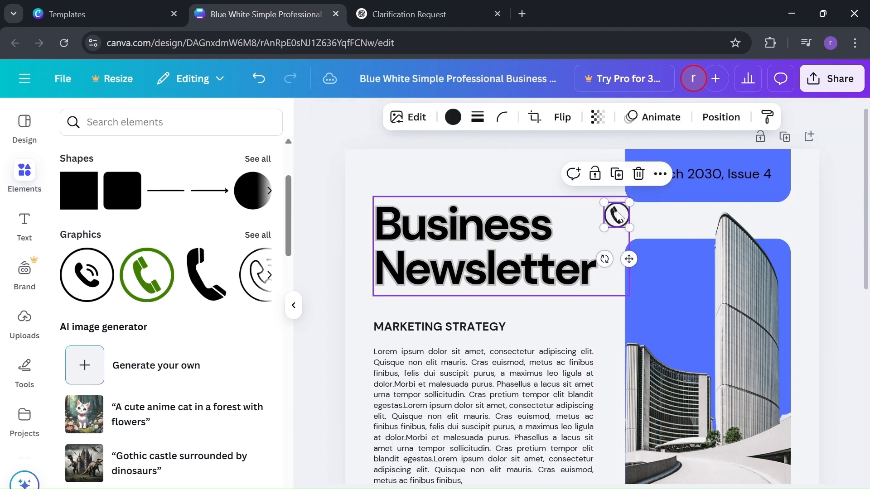
left_click(656, 223)
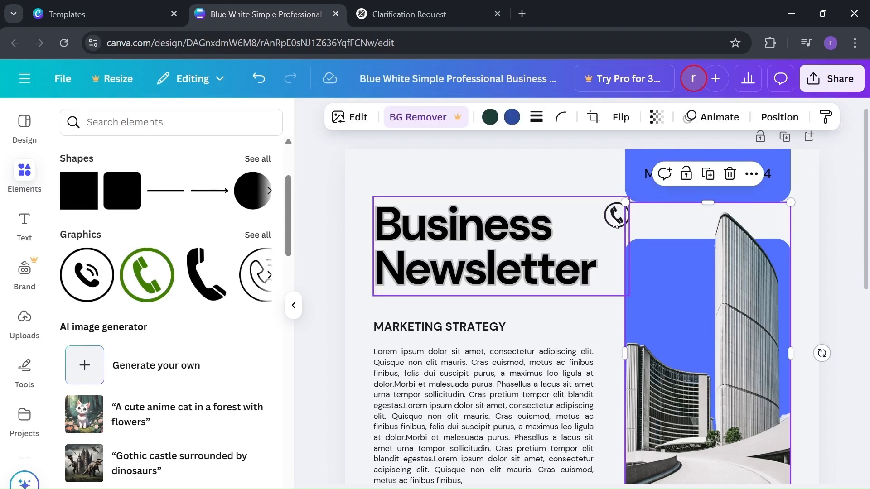
Shift the Business Newsletter title slightly down and to the left, away from the telephone icon
mouse_move(611, 219)
left_mouse_down()
mouse_move(594, 219)
mouse_move(599, 225)
left_mouse_up()
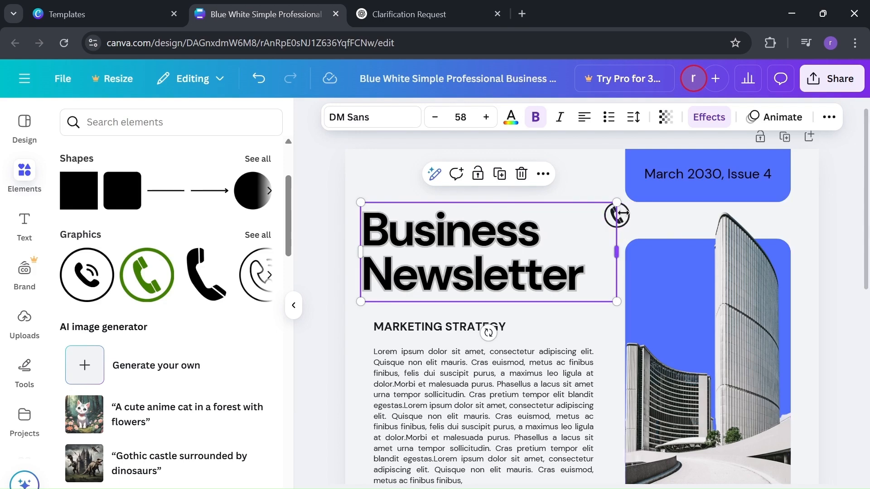
scroll(562, 407, "up", 1)
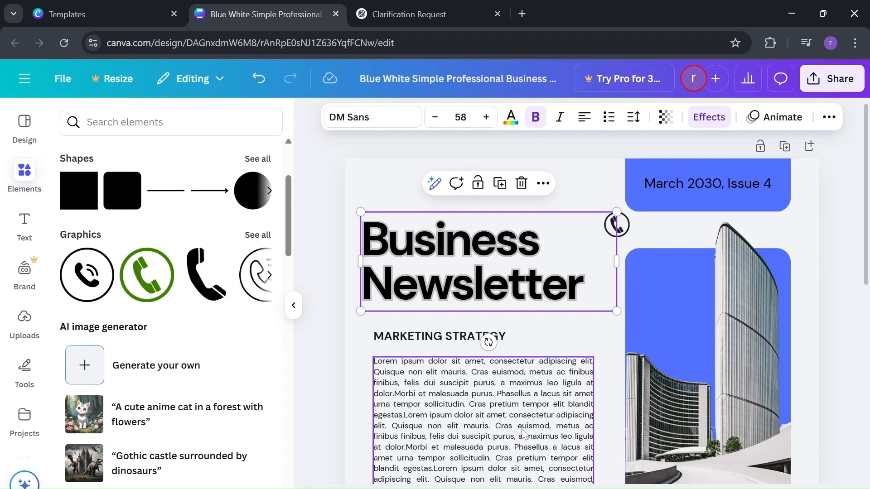
scroll(524, 436, "down", 1)
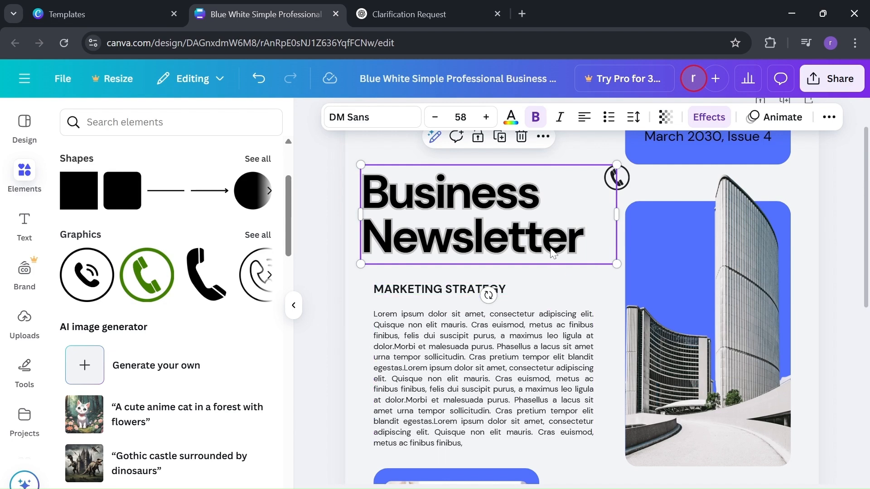
Review the newsletter page's layout and browse further telephone graphics in the element results
left_click(627, 240)
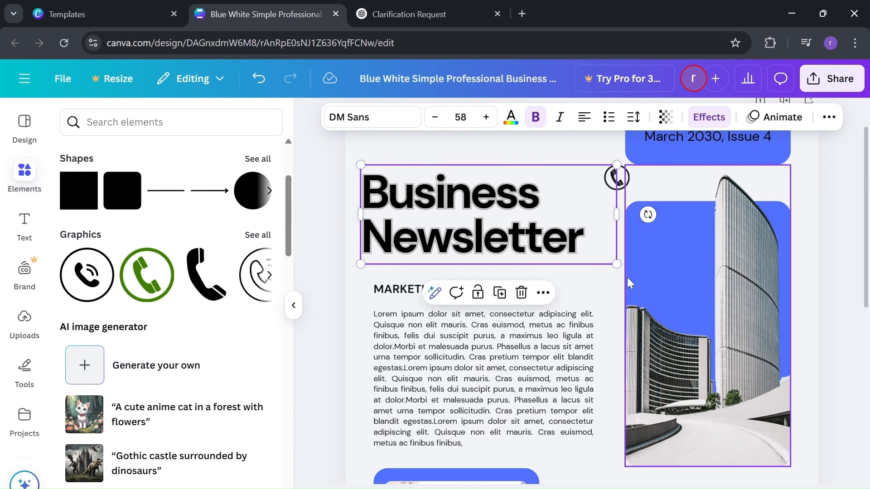
scroll(677, 352, "down", 3)
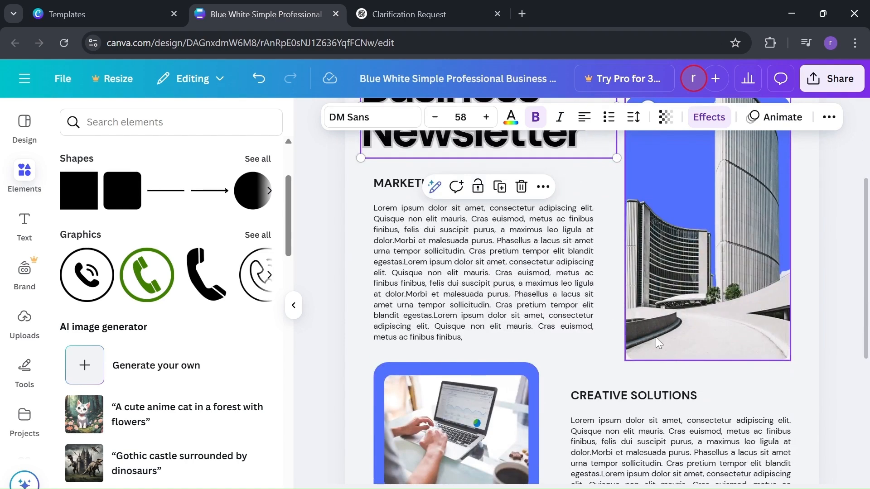
scroll(657, 338, "down", 3)
scroll(656, 337, "up", 2)
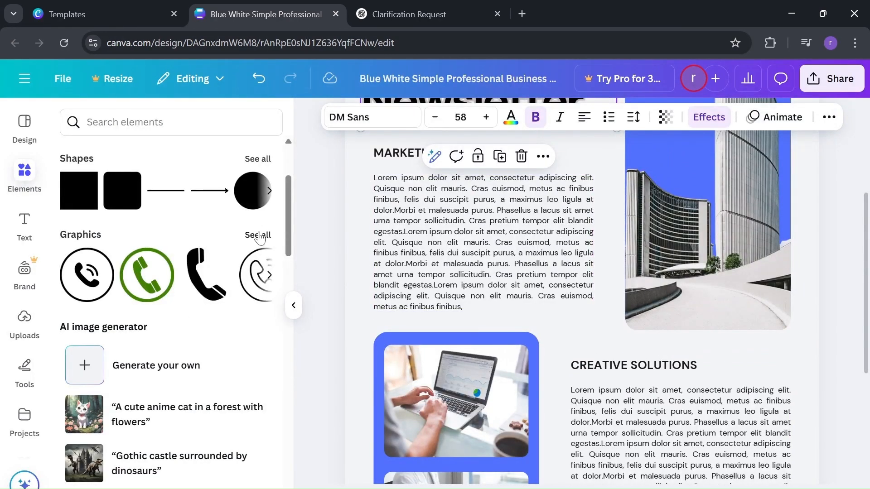
scroll(248, 261, "right", 2)
scroll(246, 262, "right", 3)
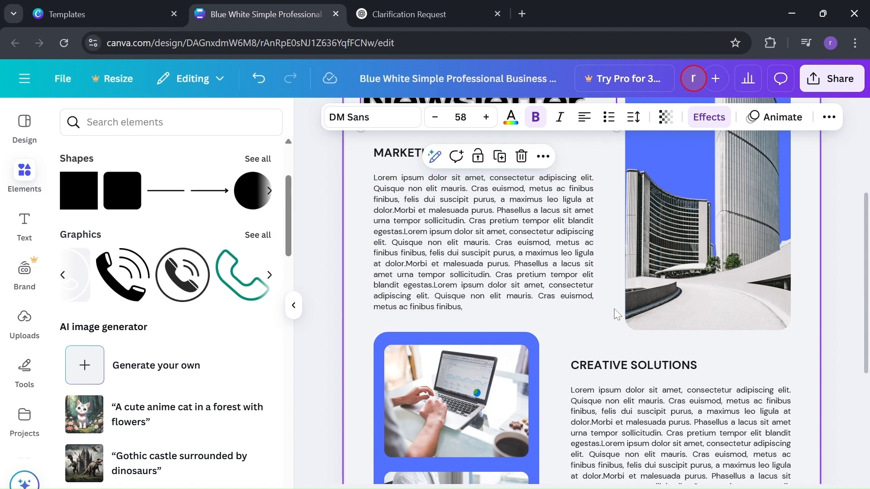
scroll(615, 369, "up", 5)
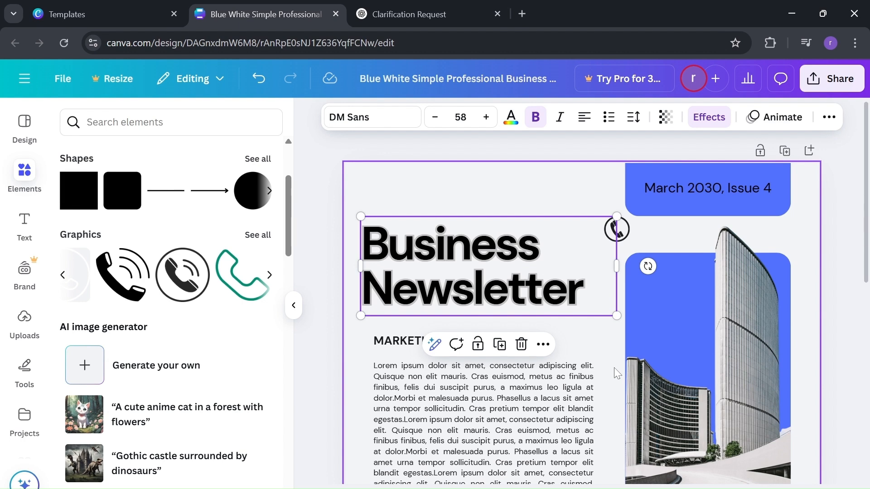
Open the design's sharing options and check the available access levels
left_click(840, 90)
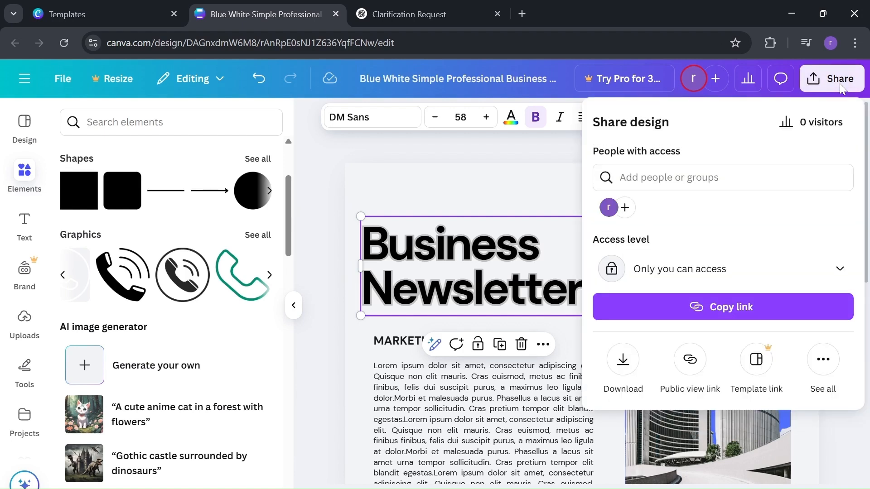
left_click(814, 275)
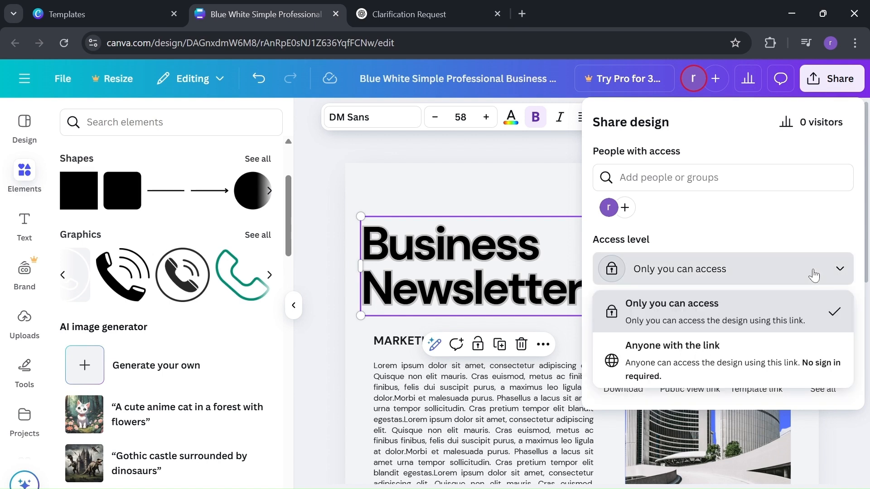
left_click(814, 276)
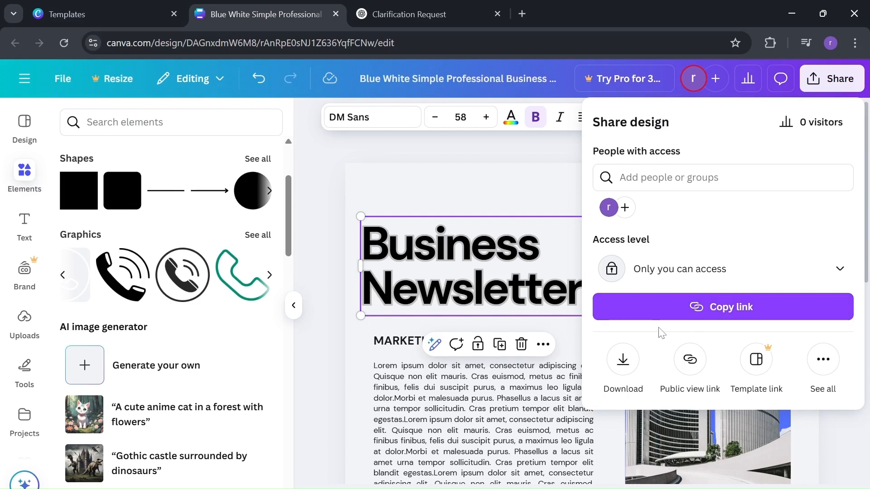
Download the newsletter with PDF Standard as the file type
left_click(633, 361)
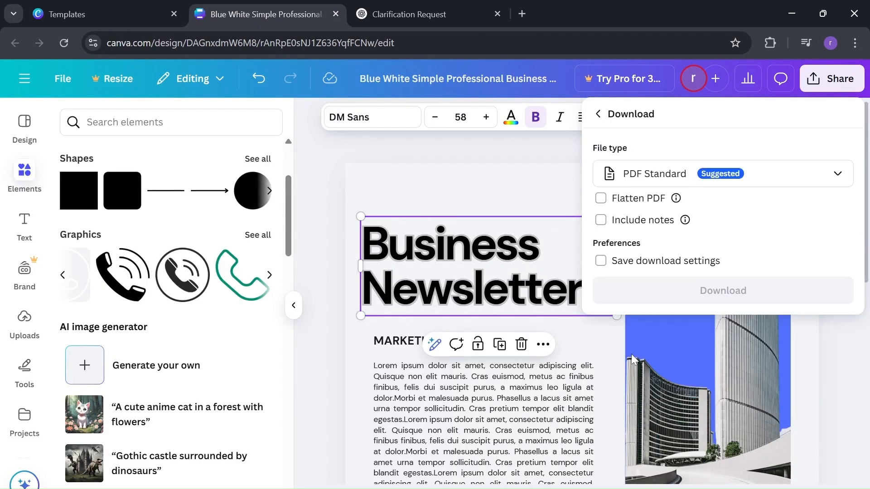
left_click(808, 180)
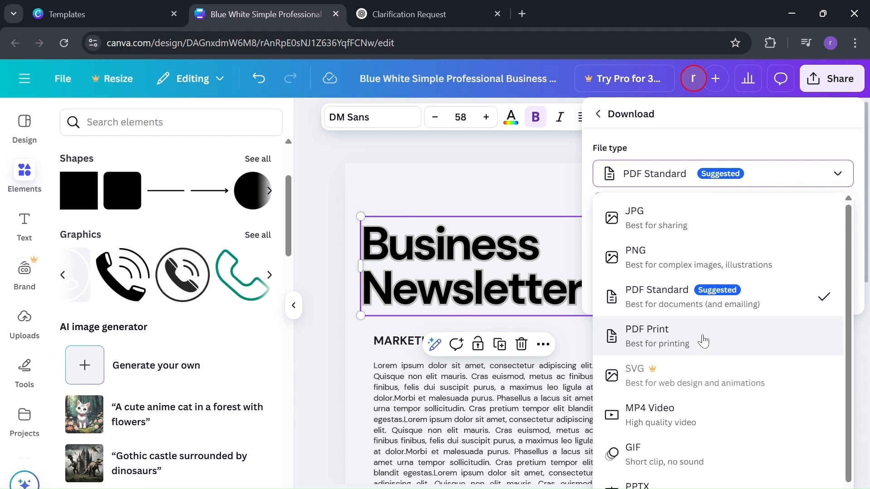
left_click(721, 297)
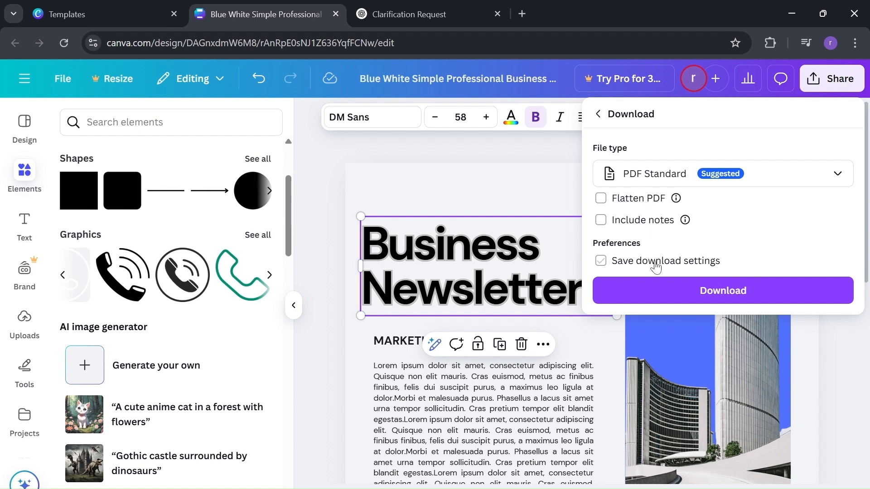
left_click(692, 291)
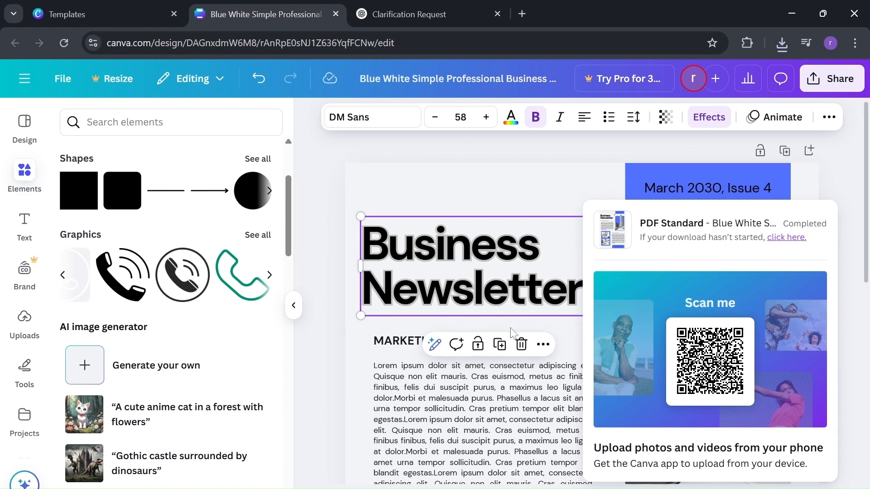
scroll(485, 320, "down", 2)
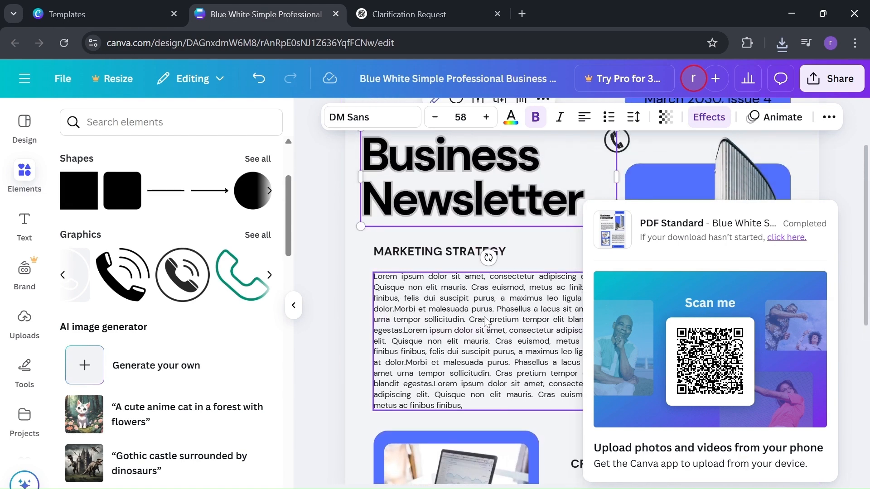